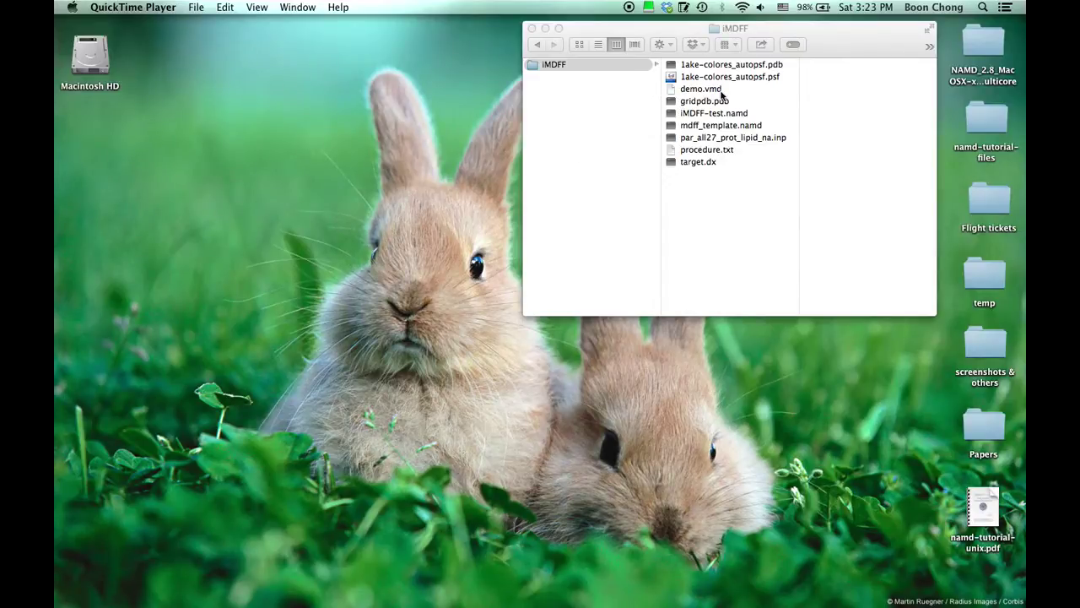
# Open procedure.txt in TextEdit to read its IMD lines: IMDon yes, IMDport 3000, IMDfreq 1, IMDwait on.
pyautogui.doubleClick(700, 151)
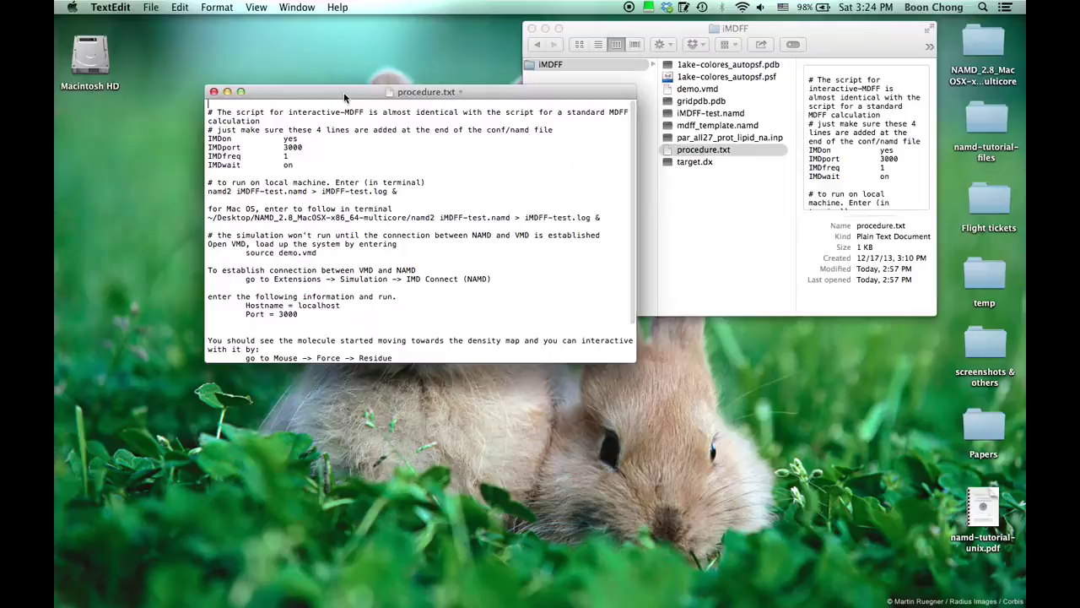
pyautogui.moveTo(343, 92); pyautogui.dragTo(221, 123)
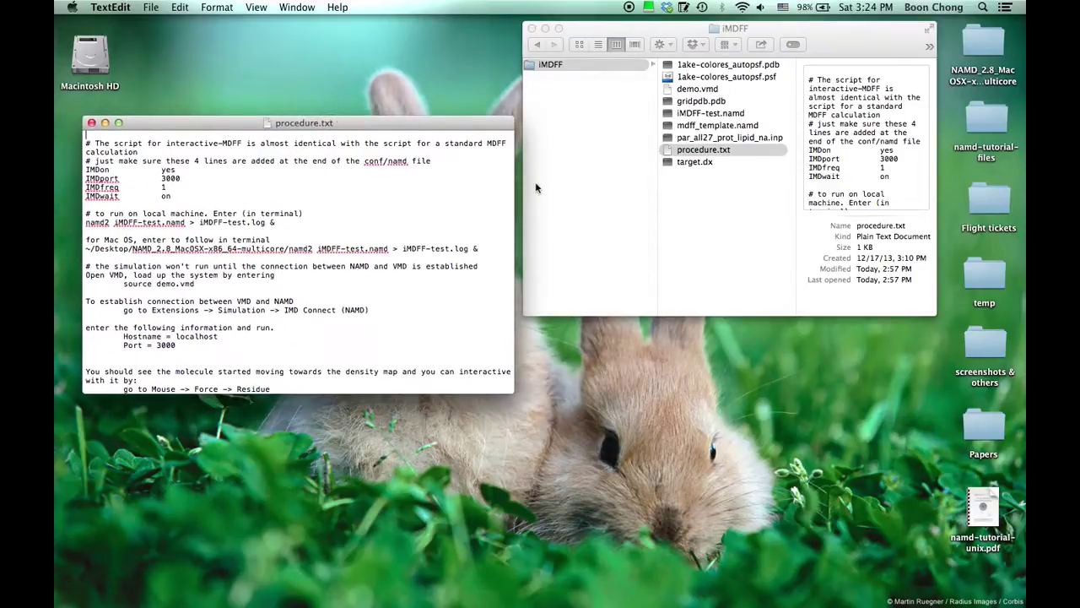
pyautogui.scroll(-1, 305, 286)
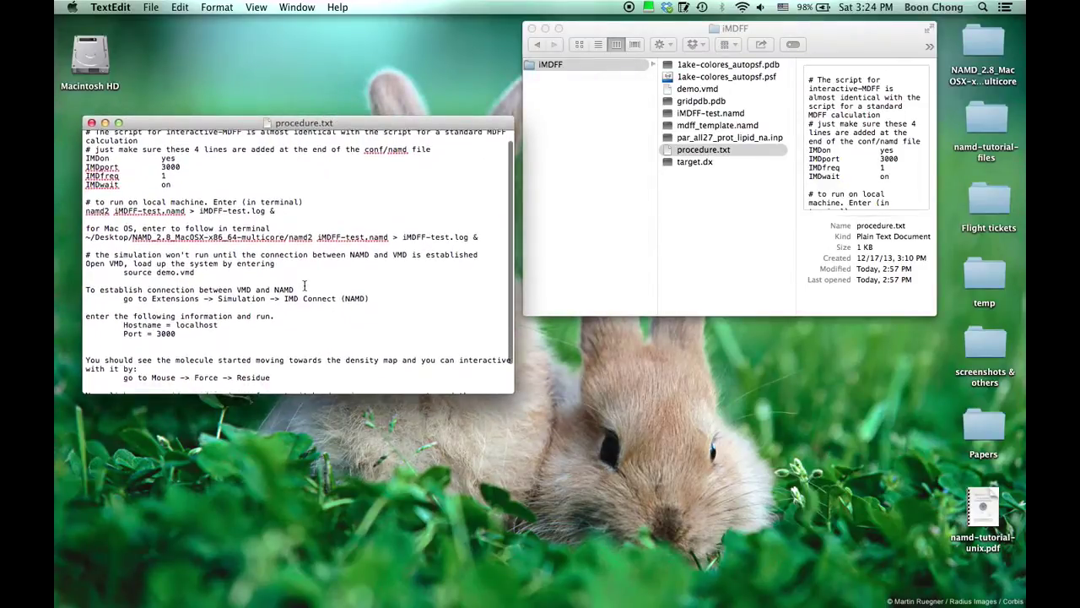
pyautogui.scroll(1, 305, 287)
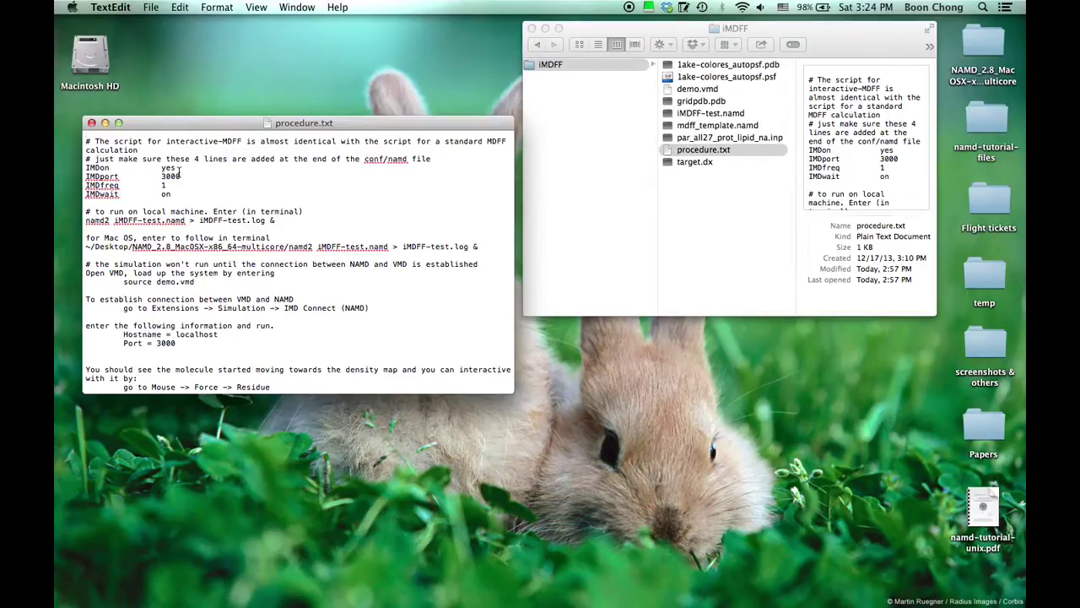
# Open iMDFF-test.namd from the iMDFF folder with TextEdit.
pyautogui.press('super+Tab')
pyautogui.click(708, 115)
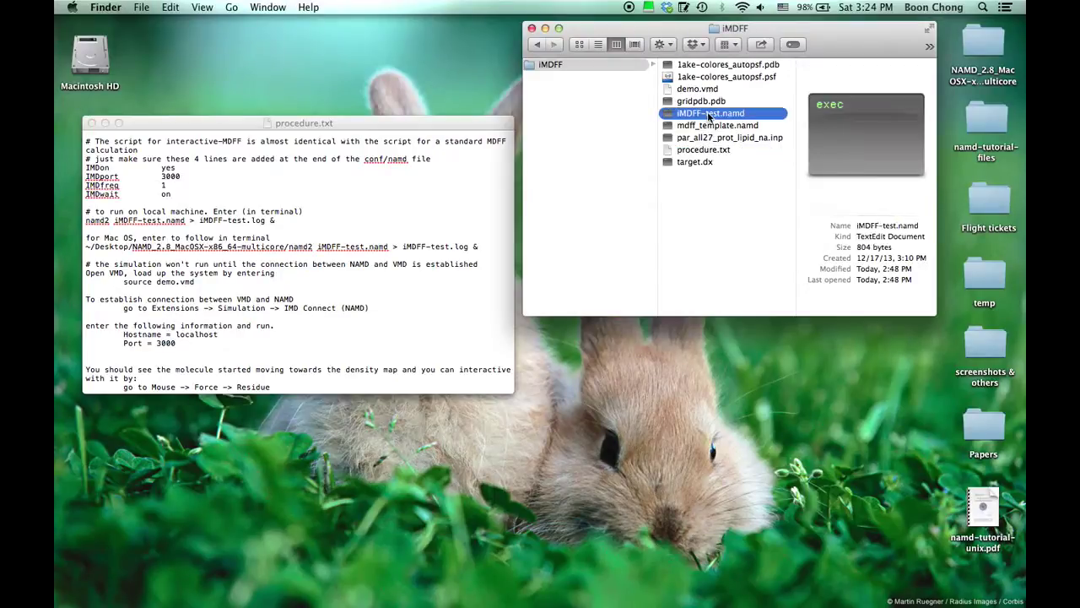
pyautogui.rightClick(709, 113)
pyautogui.moveTo(773, 135)
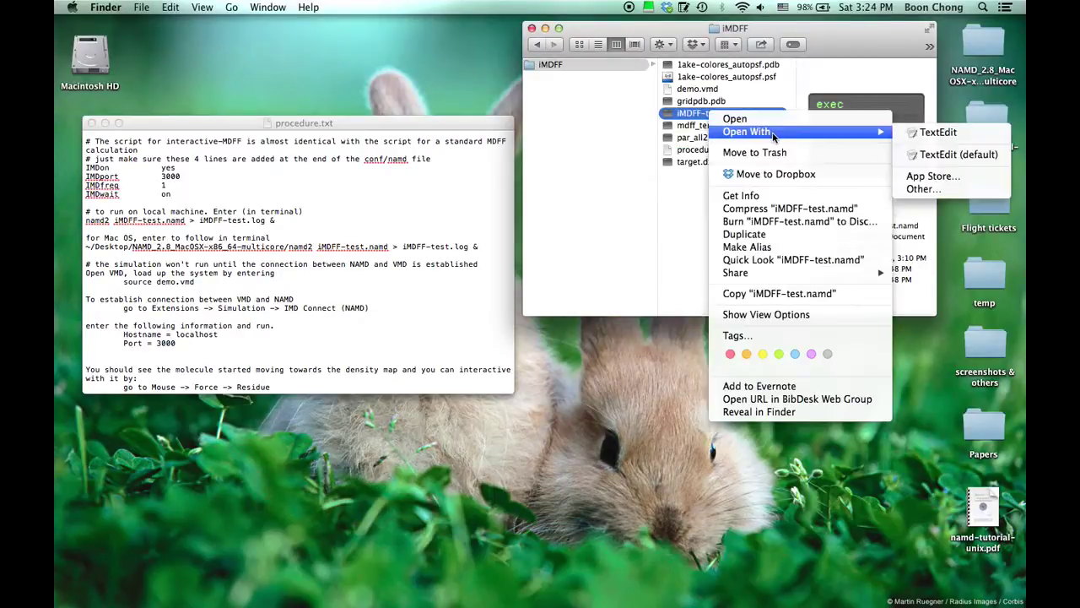
pyautogui.click(933, 133)
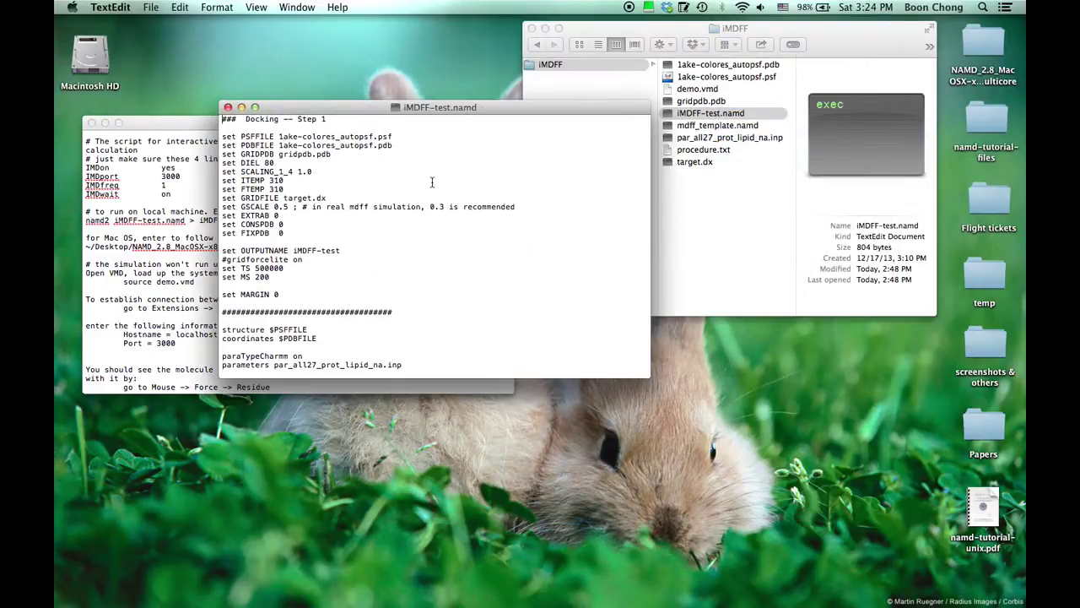
# Highlight the set GSCALE 0.5 line in the Docking Step 1 settings.
pyautogui.scroll(-3, 431, 182)
pyautogui.scroll(3, 431, 182)
pyautogui.moveTo(292, 206); pyautogui.dragTo(222, 207)
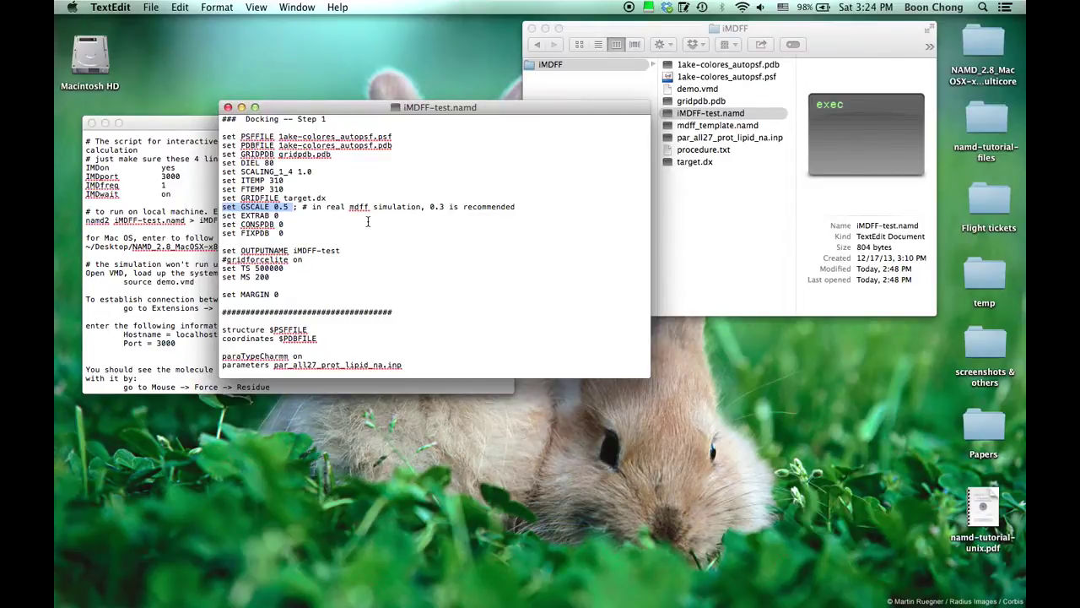
# Select the IMDon, IMDport 3000, IMDfreq 1 and IMDwait lines, then close iMDFF-test.namd.
pyautogui.scroll(-5, 355, 250)
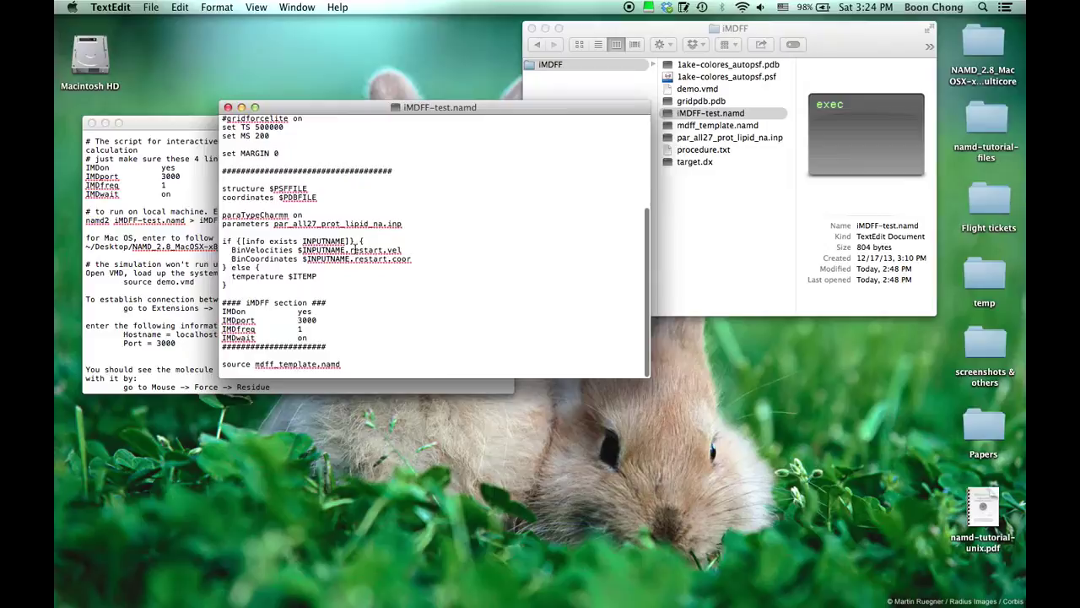
pyautogui.click(331, 285)
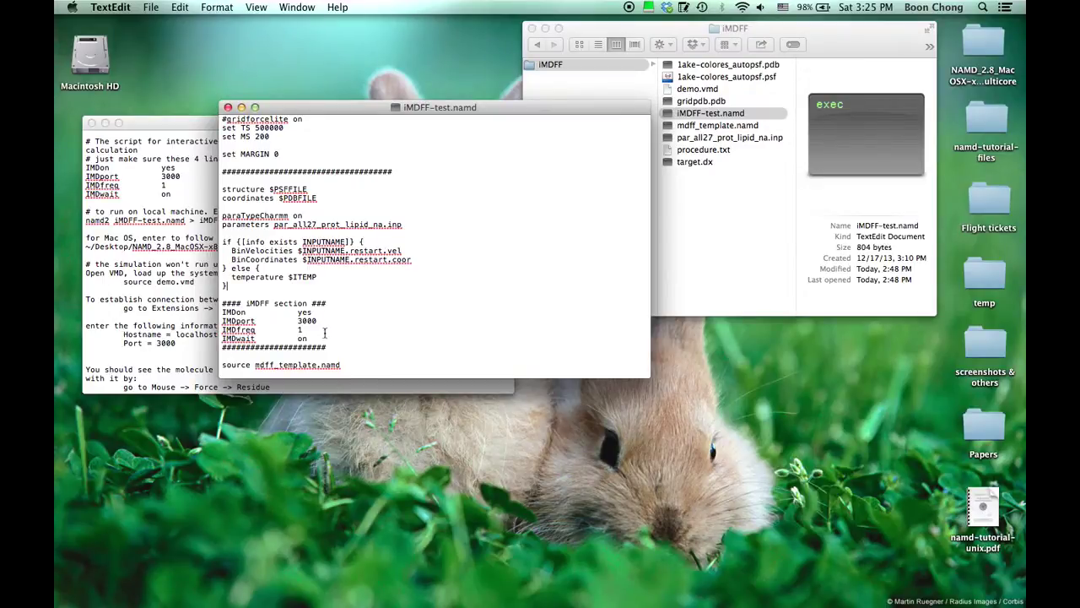
pyautogui.moveTo(331, 345); pyautogui.dragTo(218, 311)
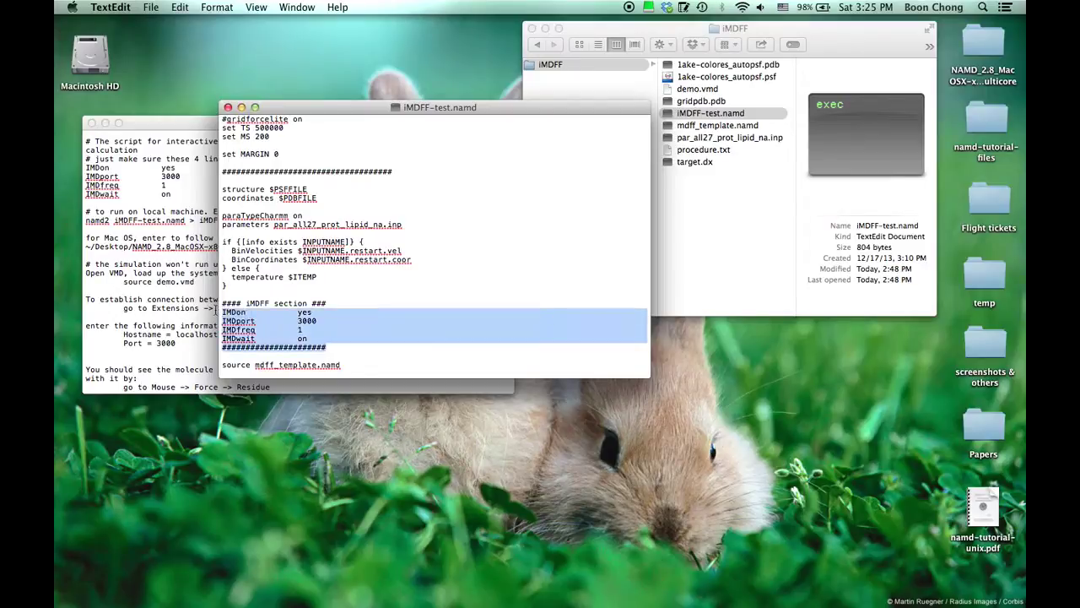
pyautogui.click(350, 323)
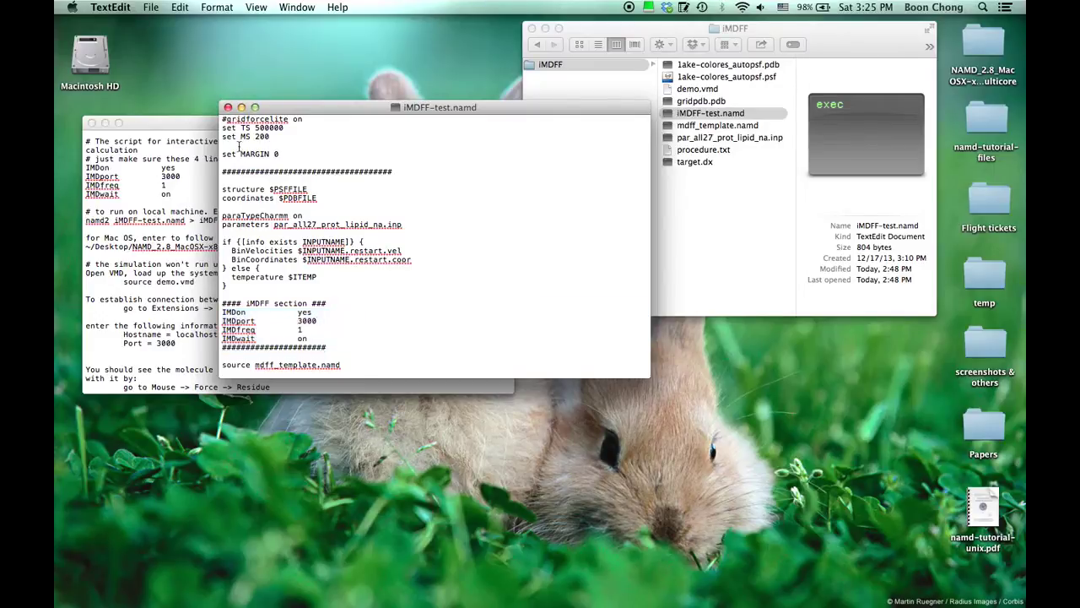
# Open a new Terminal window and cd into the iMDFF folder.
pyautogui.click(228, 107)
pyautogui.moveTo(650, 595)
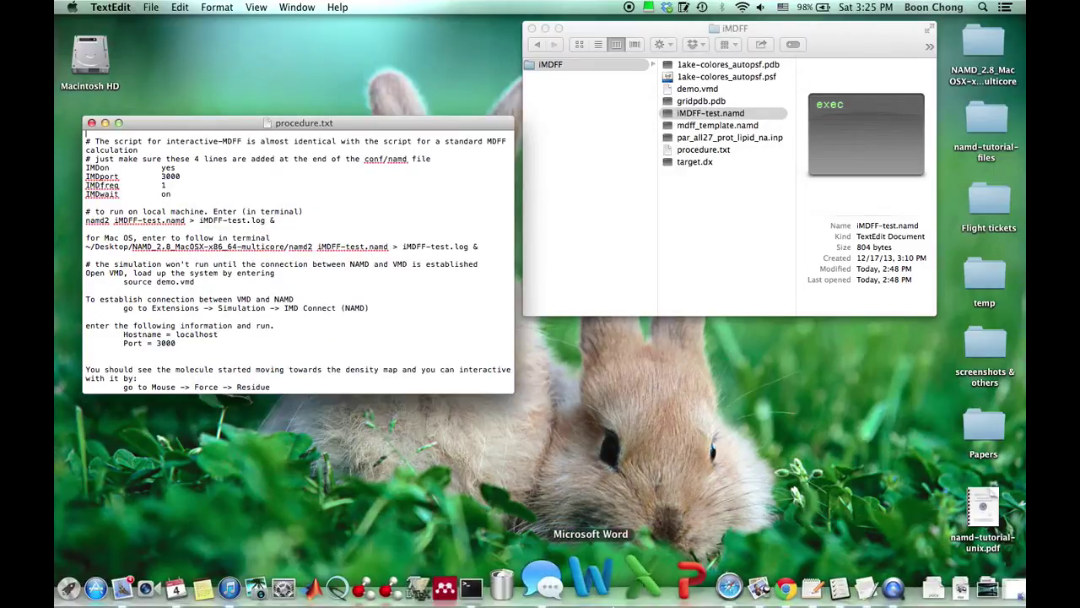
pyautogui.rightClick(527, 587)
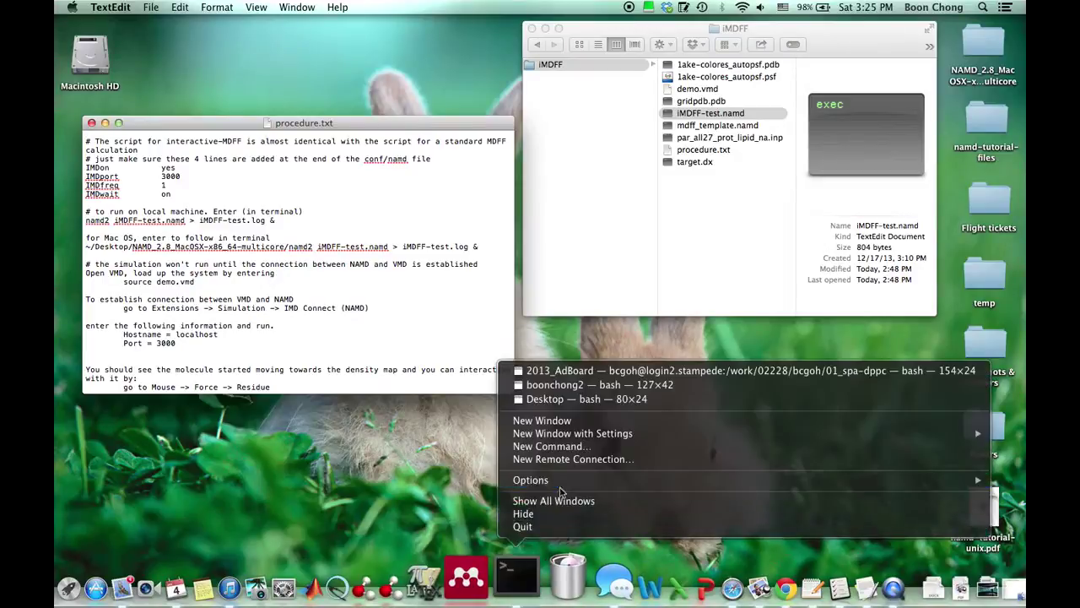
pyautogui.click(574, 423)
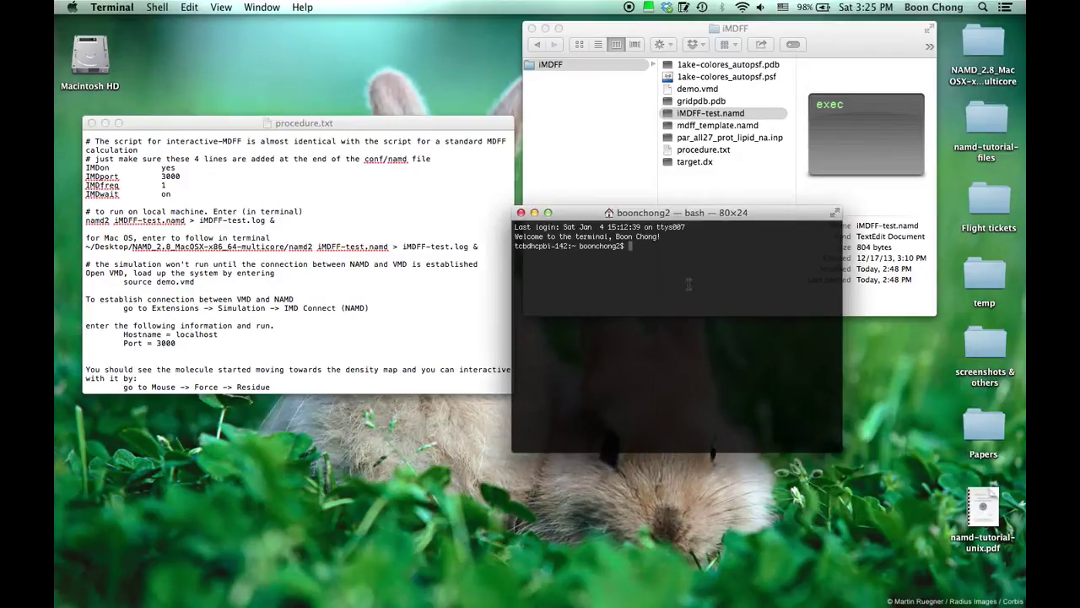
pyautogui.write('cd')
pyautogui.moveTo(714, 29); pyautogui.dragTo(682, 248)
pyautogui.press('Return')
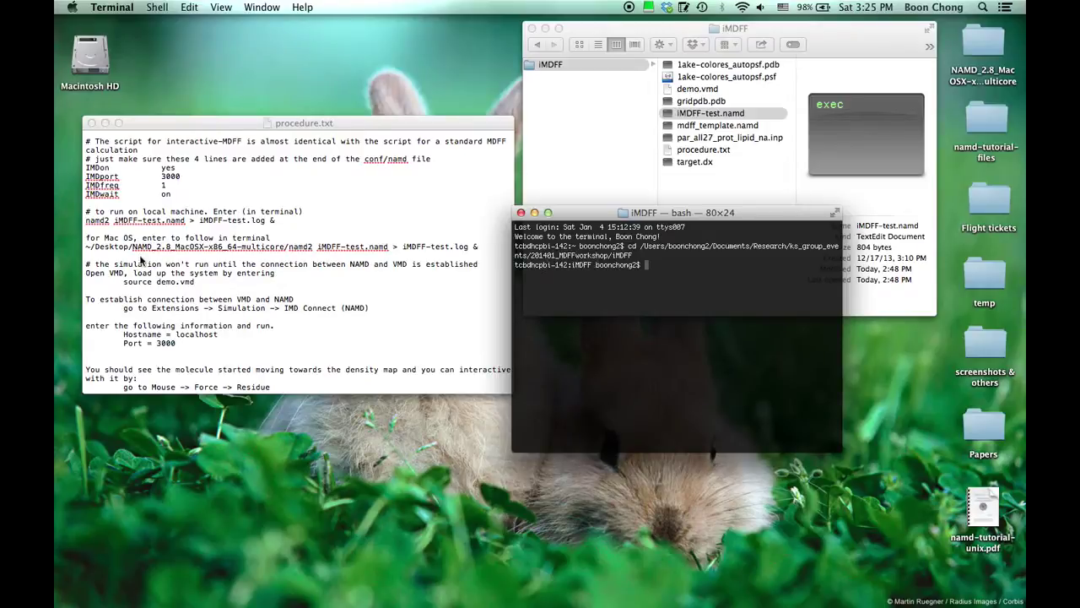
# Run the namd2 iMDFF-test.namd command from procedure.txt in the background, logging to iMDFF-test.log.
pyautogui.click(372, 246)
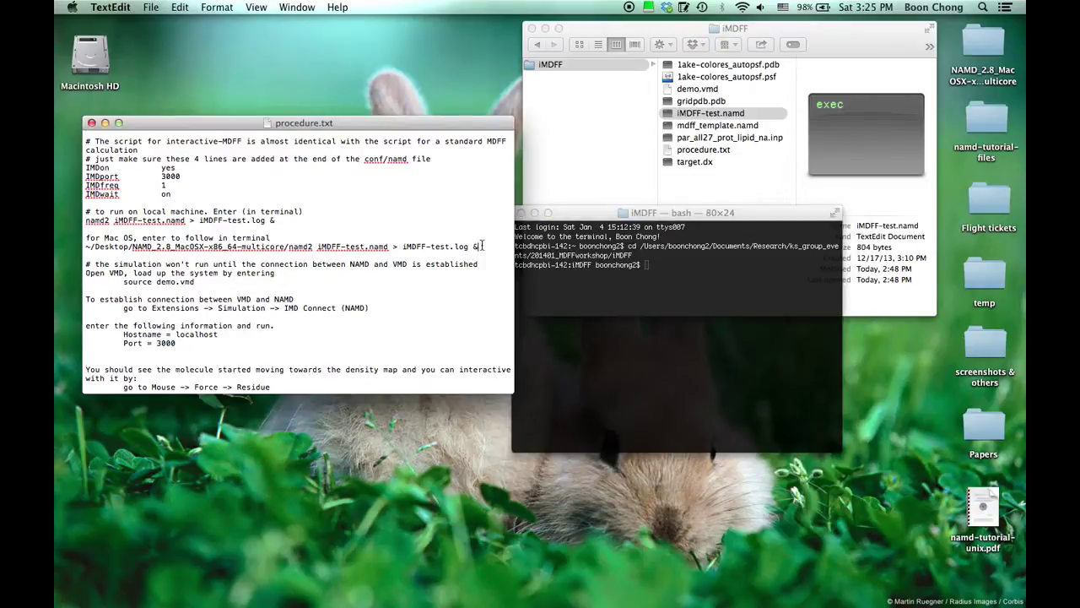
pyautogui.moveTo(480, 247); pyautogui.dragTo(69, 249)
pyautogui.press('super+c')
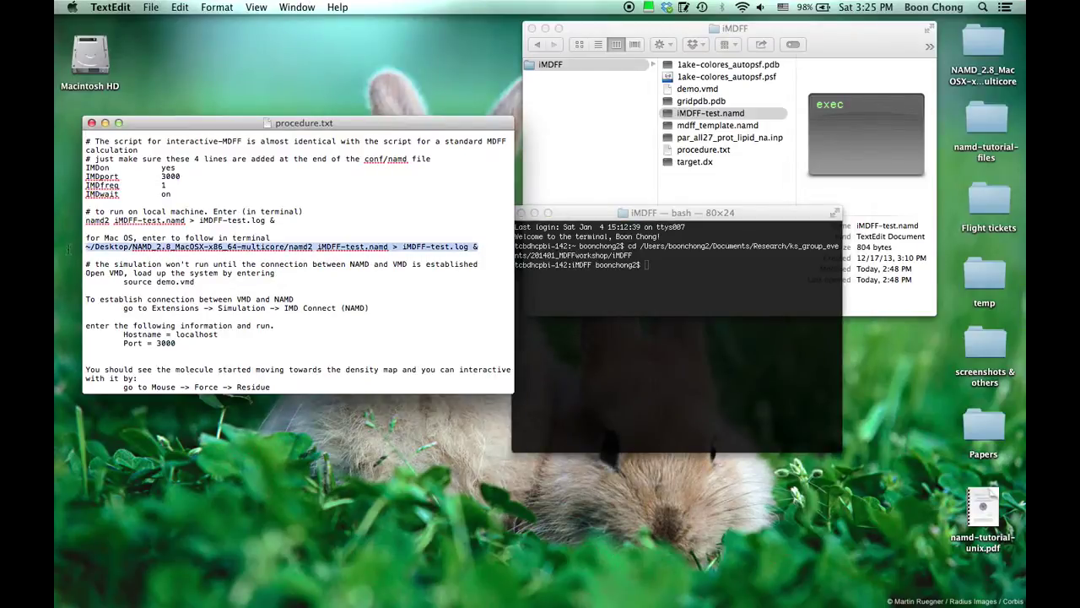
pyautogui.click(643, 271)
pyautogui.press('super+v')
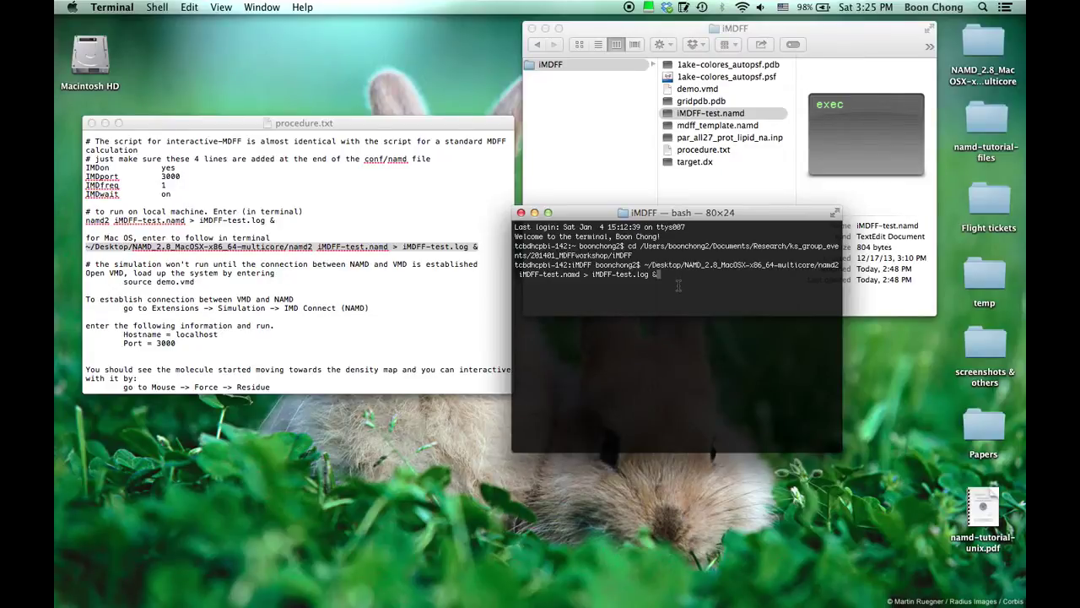
pyautogui.press('Return')
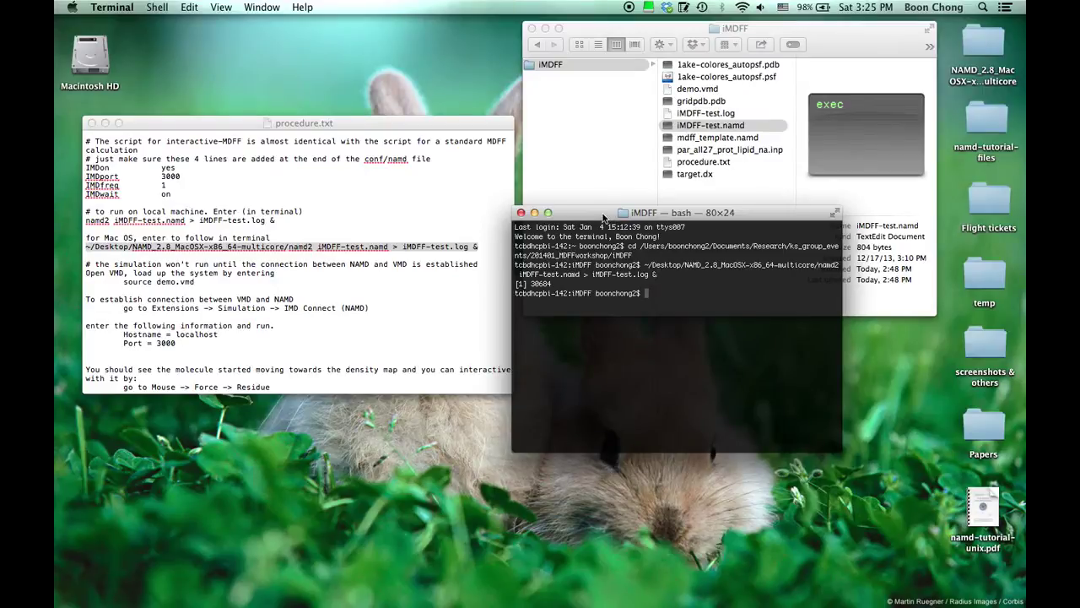
pyautogui.moveTo(604, 220); pyautogui.dragTo(570, 277)
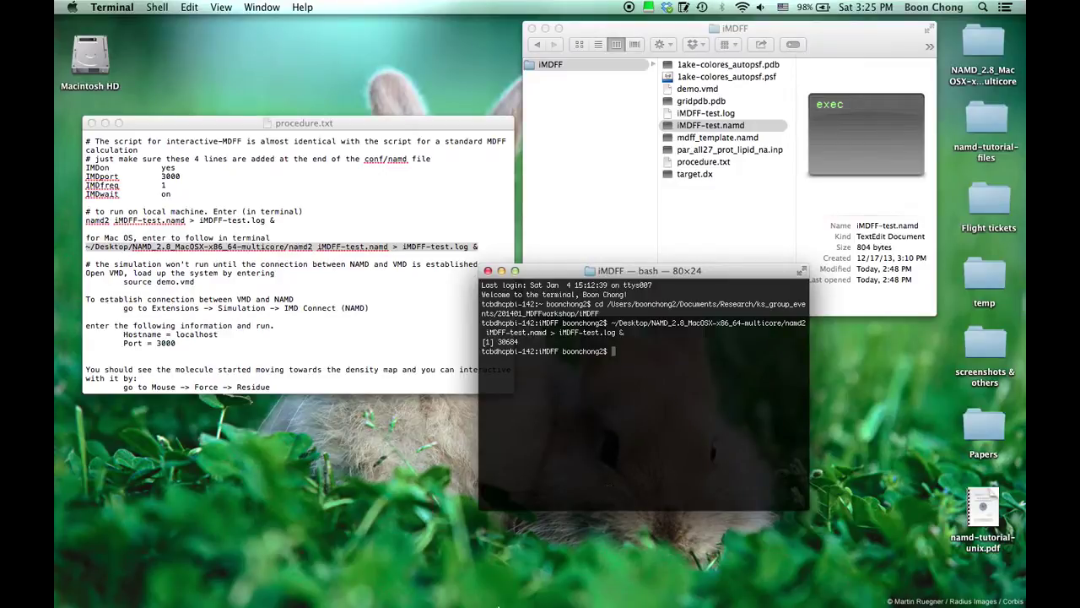
# Launch VMD and change the Terminal into the iMDFF folder.
pyautogui.moveTo(542, 590)
pyautogui.click(416, 589)
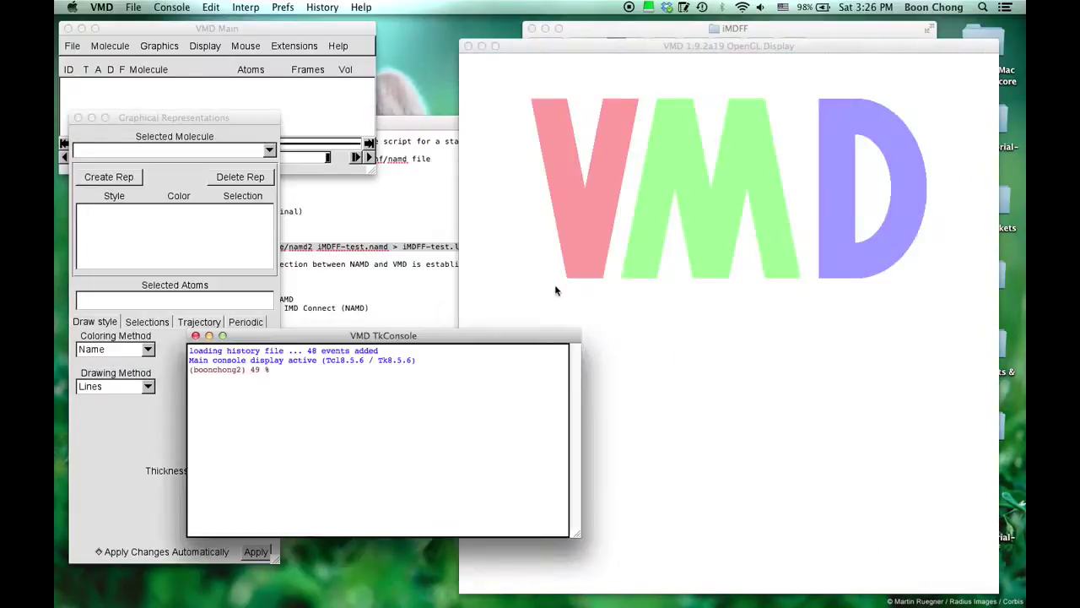
pyautogui.hotkey('ctrl', 'Up')
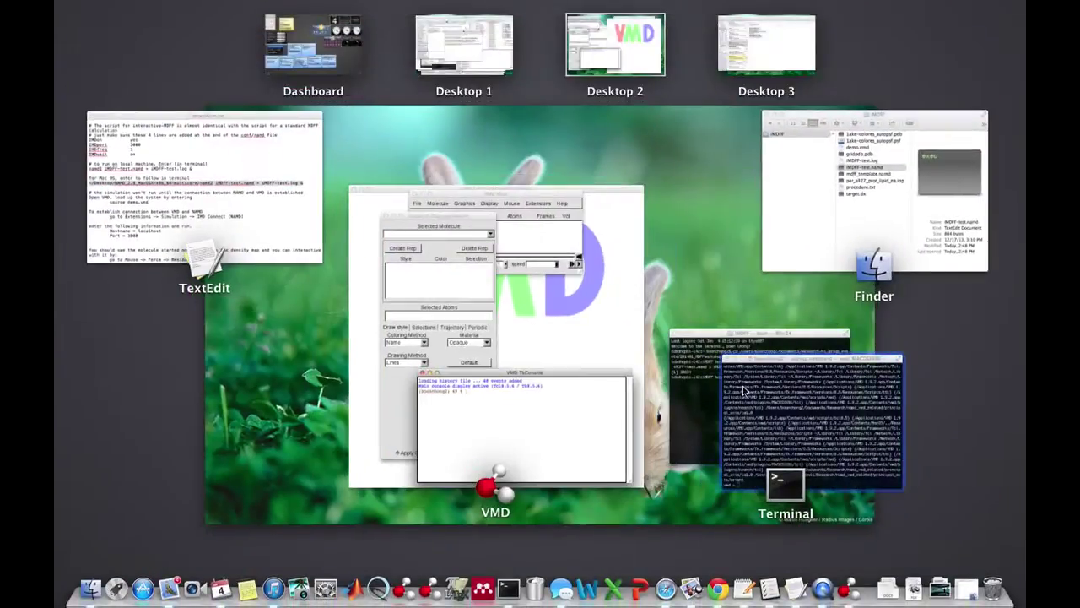
pyautogui.click(759, 393)
pyautogui.write('cd')
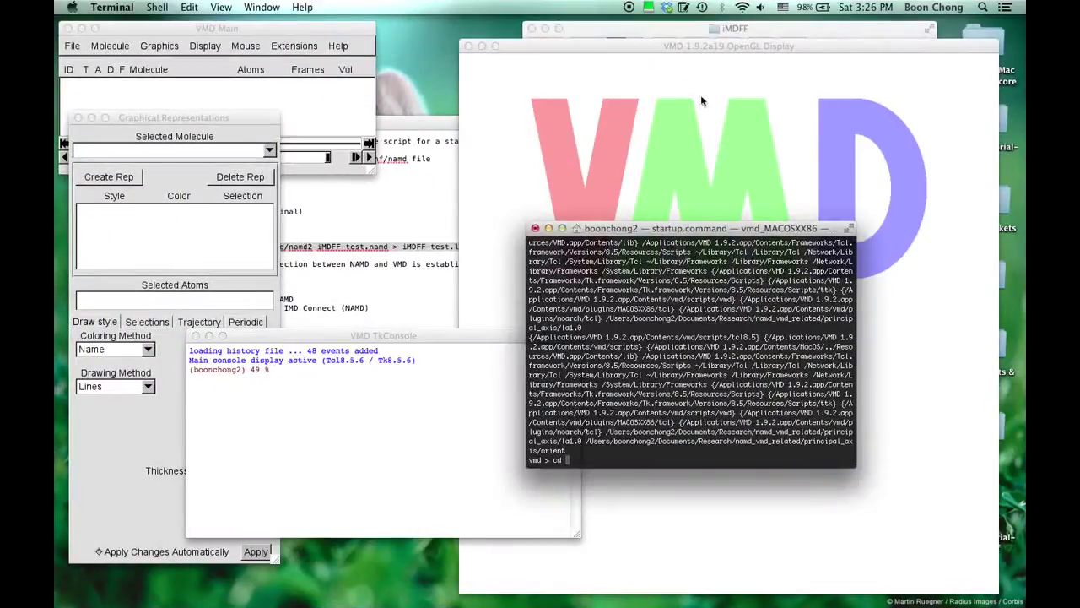
pyautogui.moveTo(716, 29); pyautogui.dragTo(675, 380)
pyautogui.press('Return')
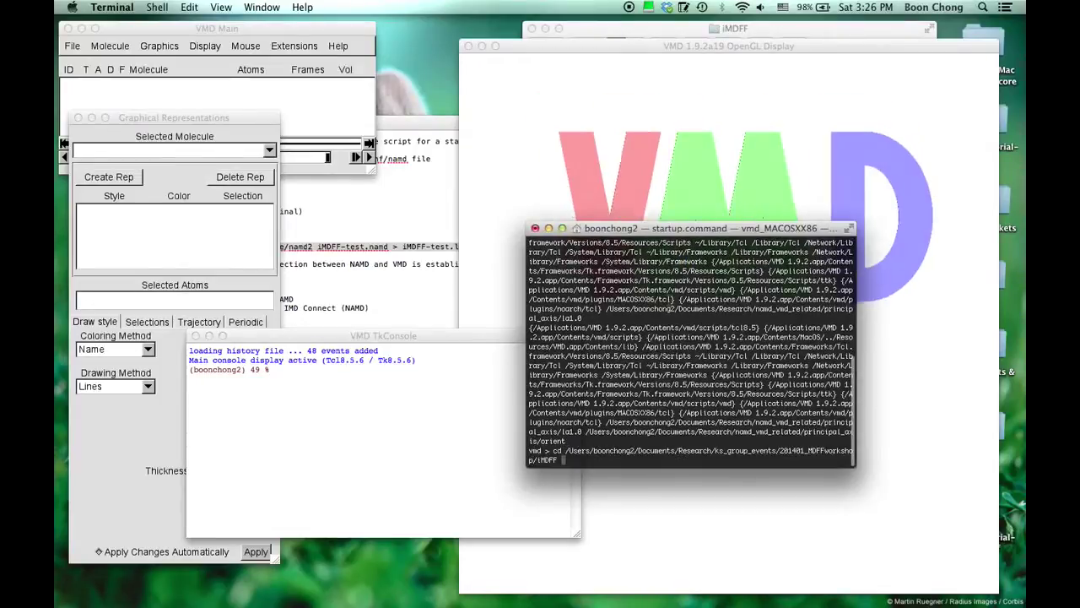
# In the VMD console, list the iMDFF folder contents and type 'source demo.vmd'.
pyautogui.click(325, 404)
pyautogui.write('ls')
pyautogui.press('Return')
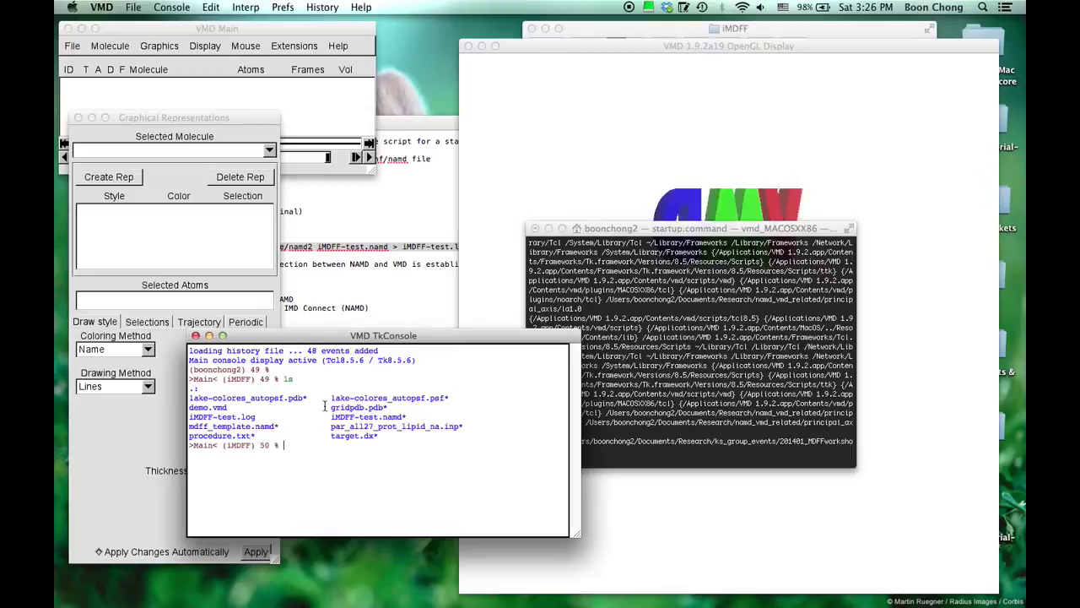
pyautogui.write('source demo.vmd')
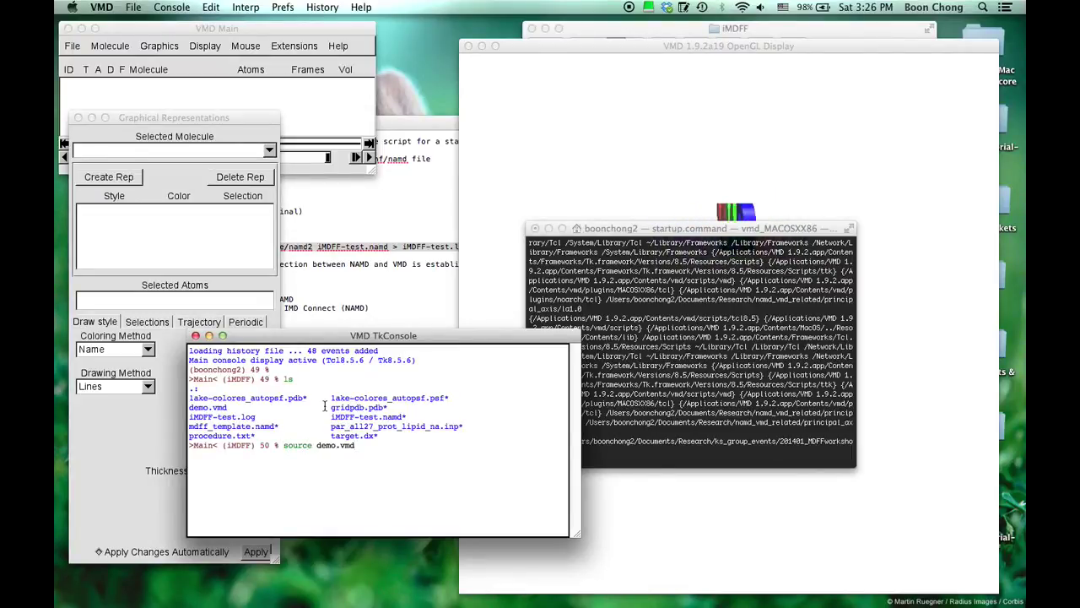
# Source demo.vmd and hide the 1ake protein's Licorice representation, leaving only the cartoon.
pyautogui.press('Return')
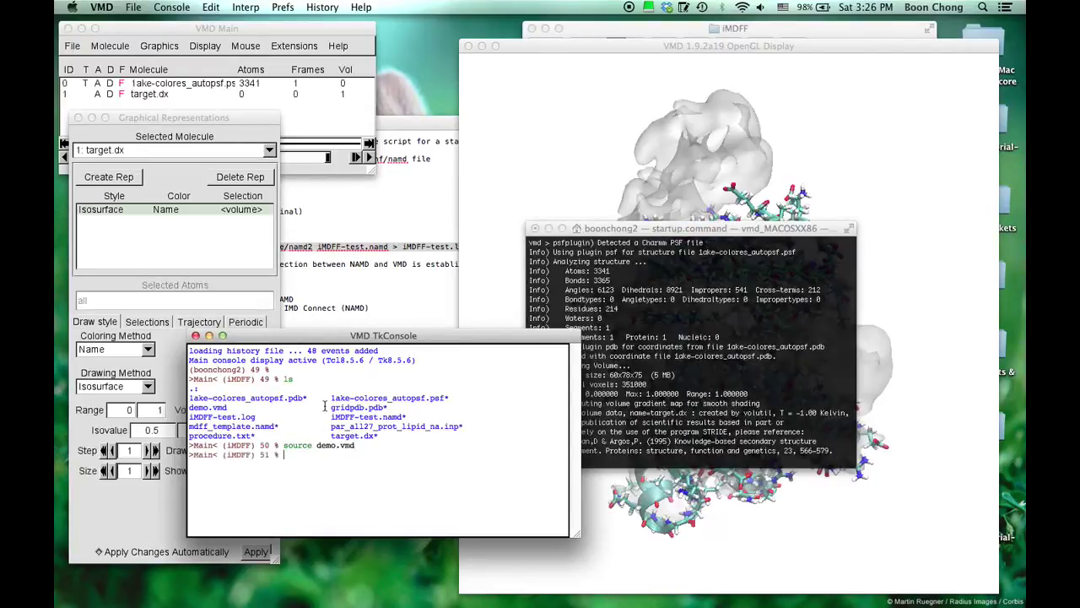
pyautogui.click(571, 130)
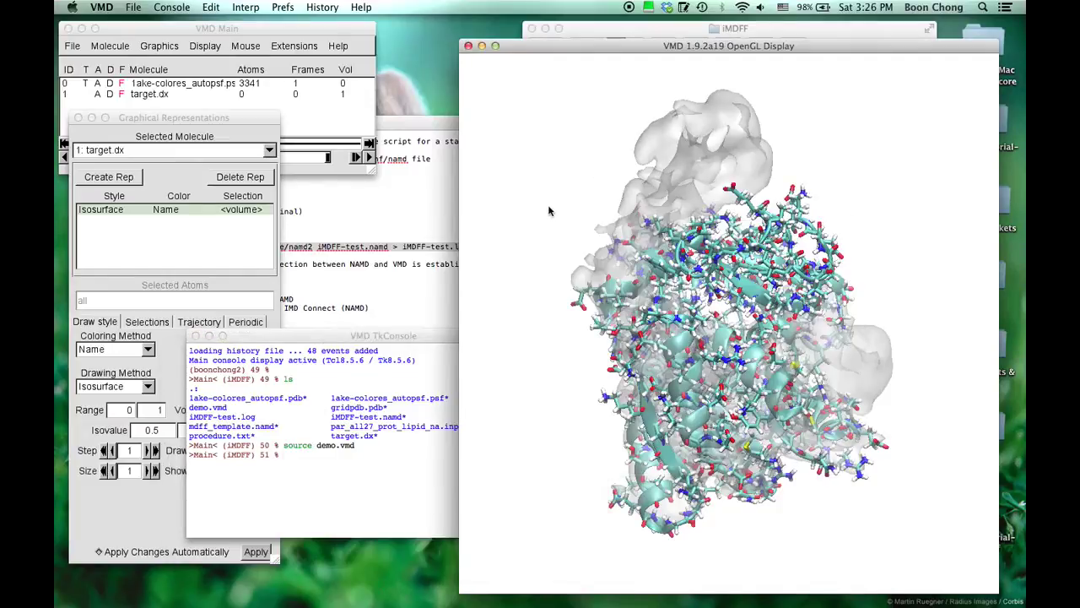
pyautogui.moveTo(552, 211); pyautogui.dragTo(591, 212)
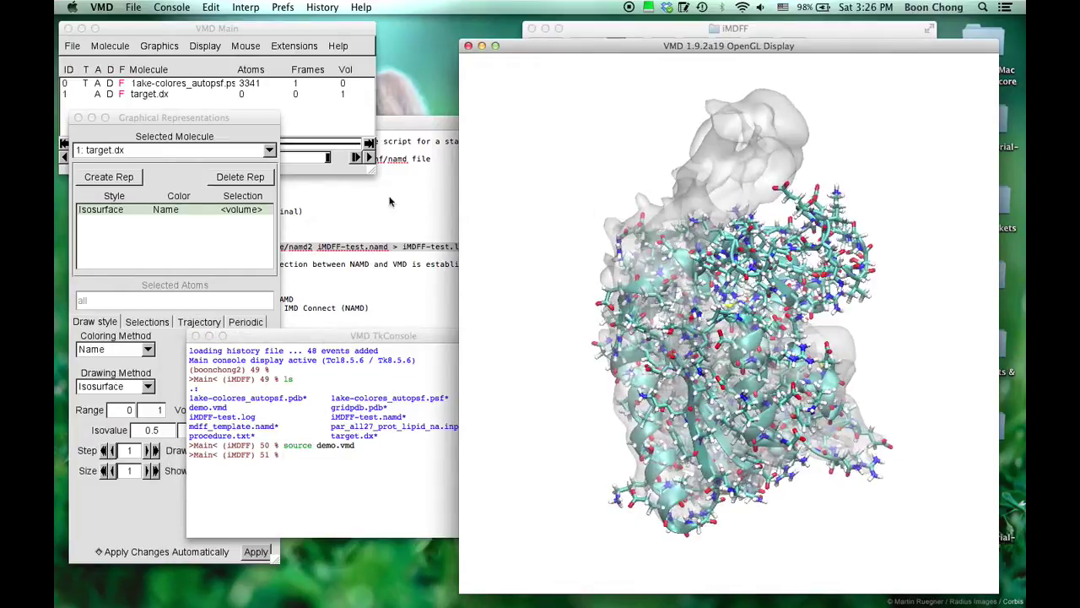
pyautogui.click(118, 143)
pyautogui.click(119, 140)
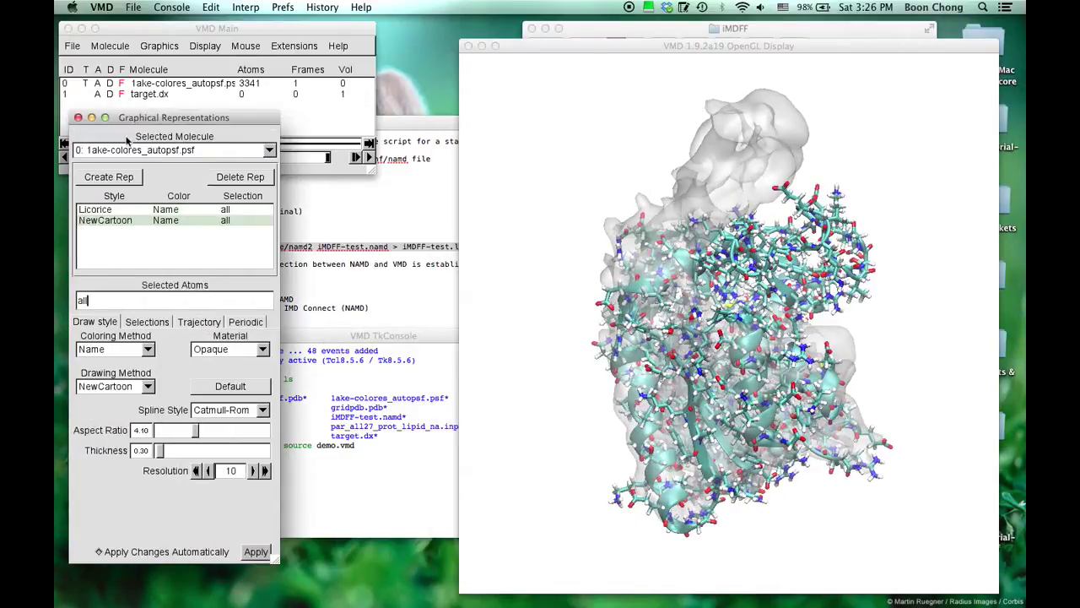
pyautogui.doubleClick(142, 212)
pyautogui.moveTo(543, 234); pyautogui.dragTo(521, 234)
# Toggle the target.dx density map's display off and back on while rotating the view.
pyautogui.click(110, 94)
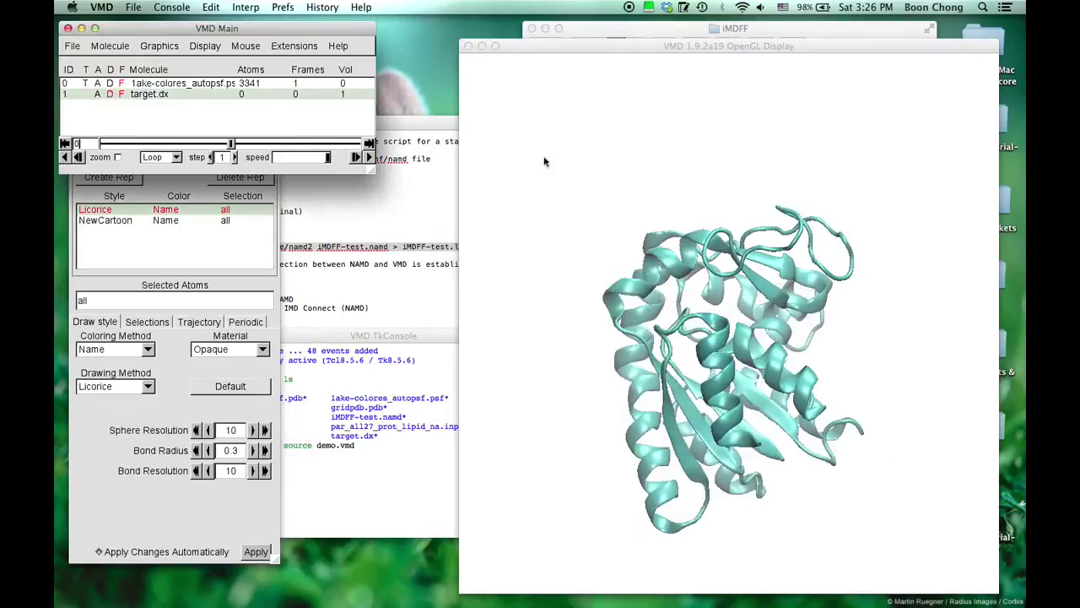
pyautogui.moveTo(542, 161); pyautogui.dragTo(577, 163)
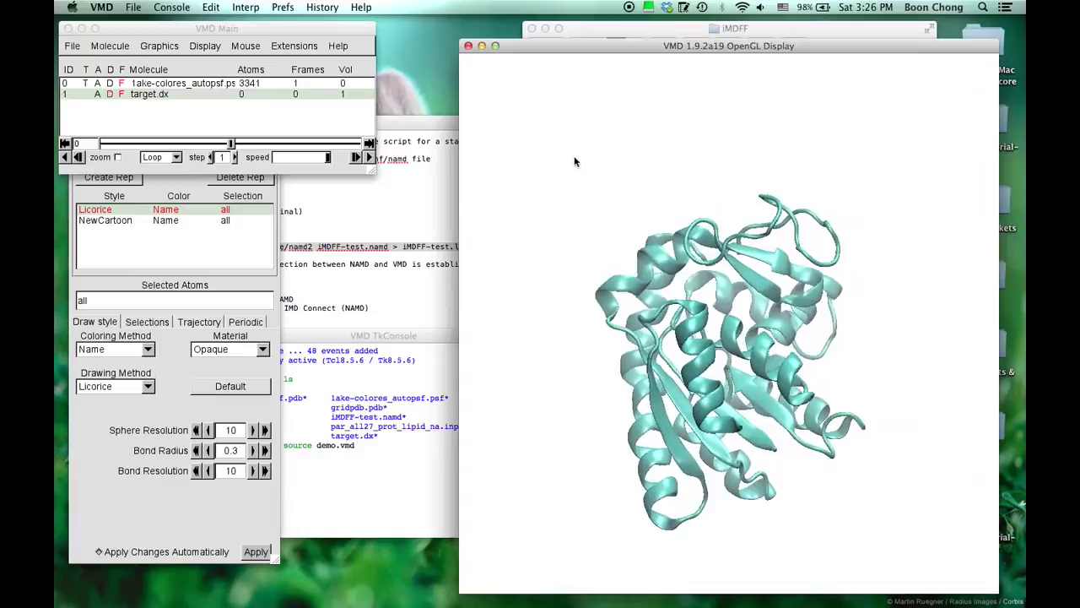
pyautogui.click(110, 93)
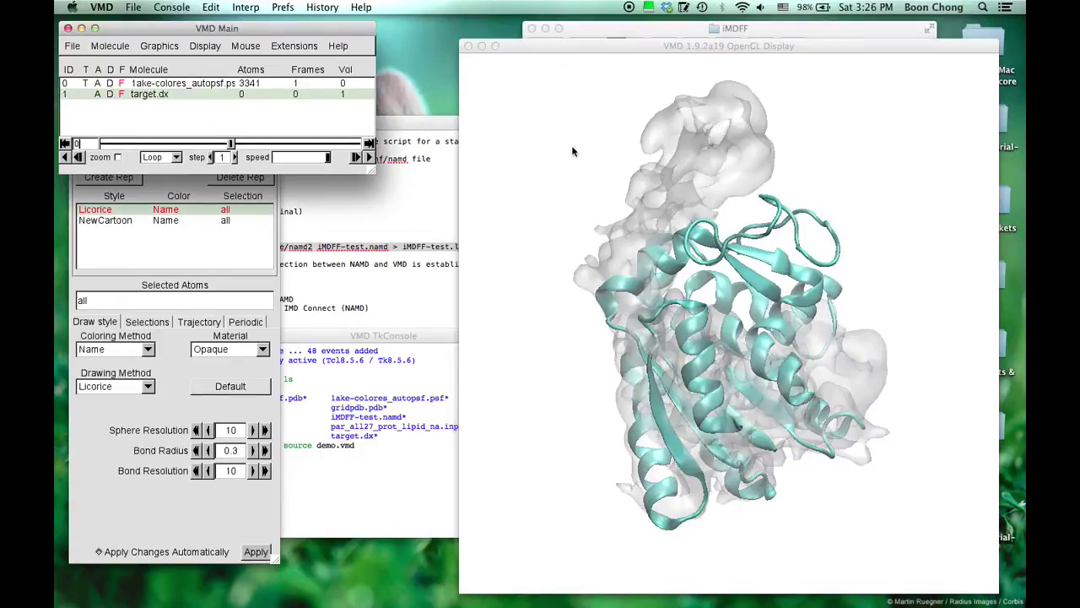
pyautogui.moveTo(574, 152); pyautogui.dragTo(533, 138)
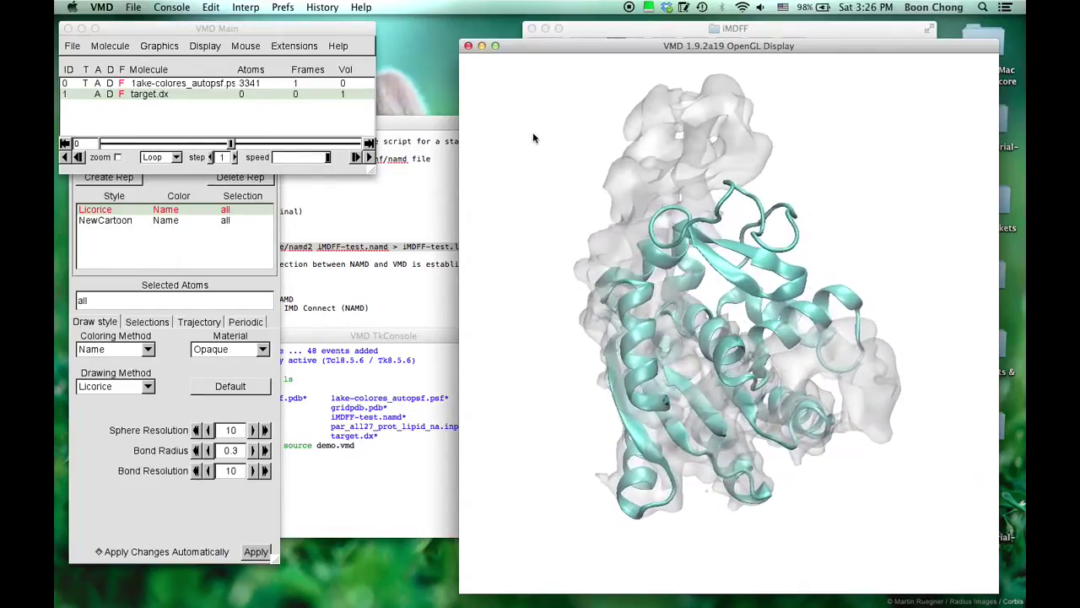
# Connect to NAMD through IMD Connect (NAMD) with hostname localhost and port 3000.
pyautogui.click(339, 273)
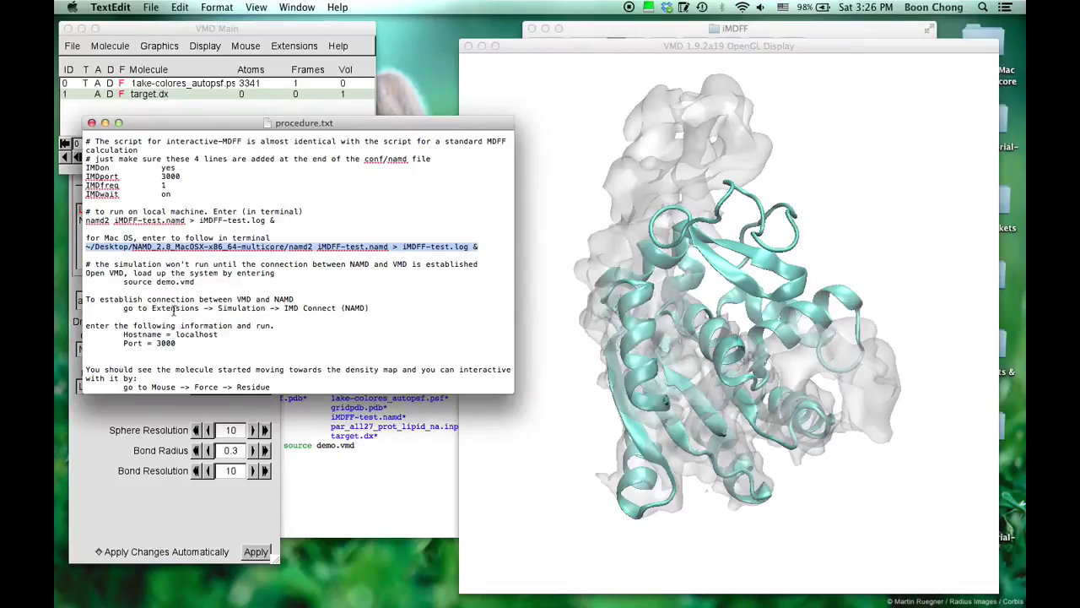
pyautogui.click(296, 48)
pyautogui.moveTo(328, 118)
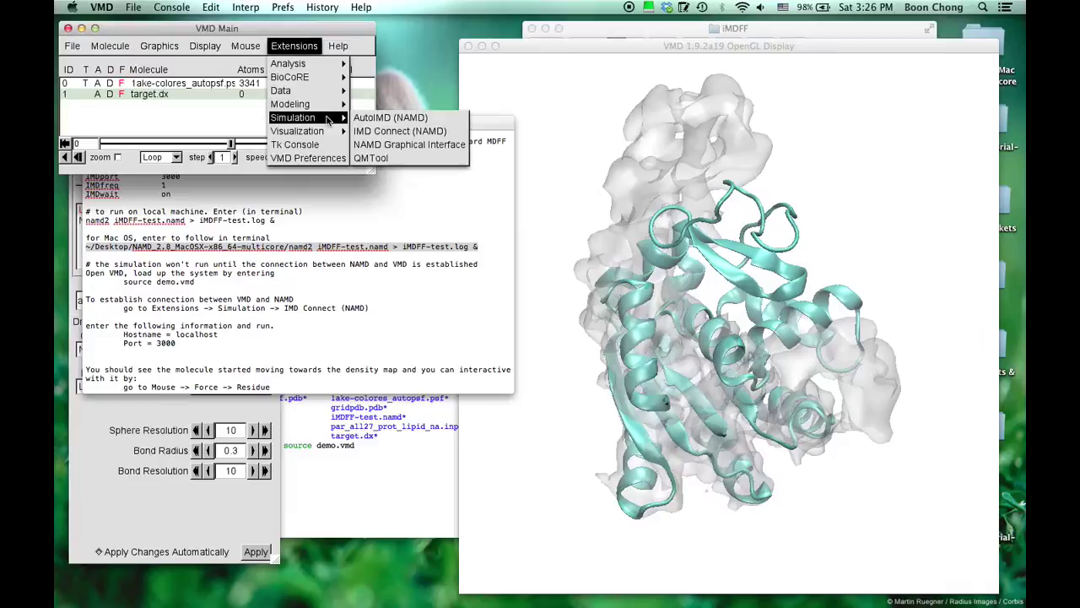
pyautogui.click(395, 131)
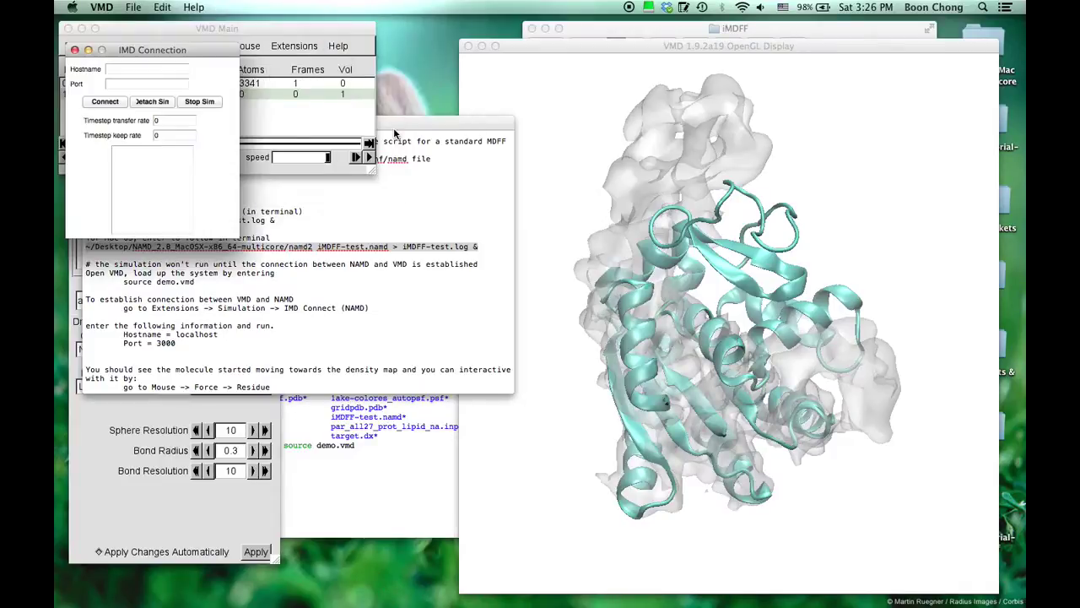
pyautogui.click(131, 69)
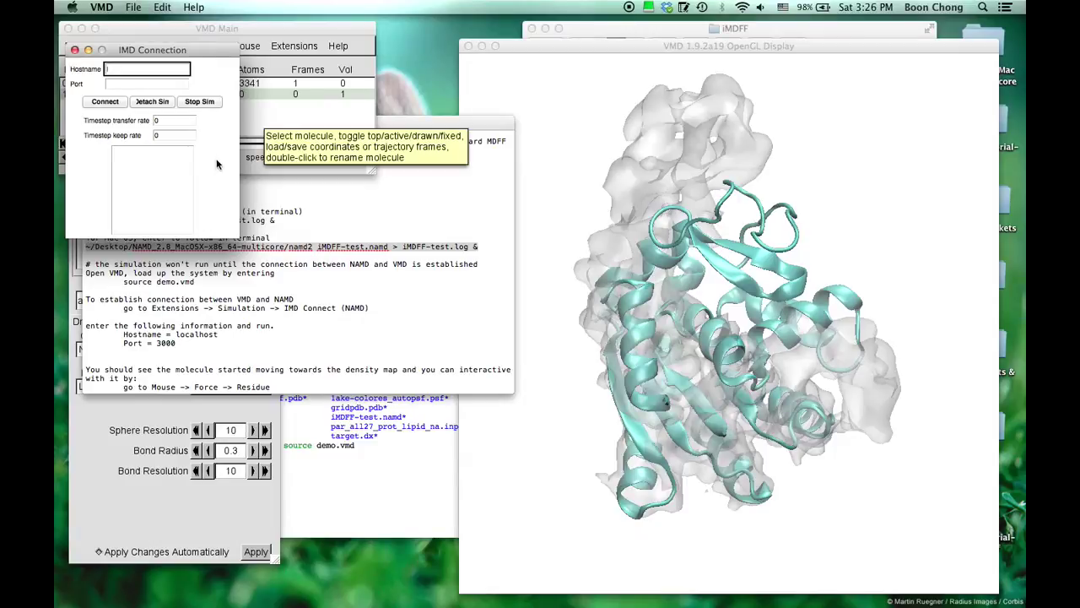
pyautogui.write('localhost')
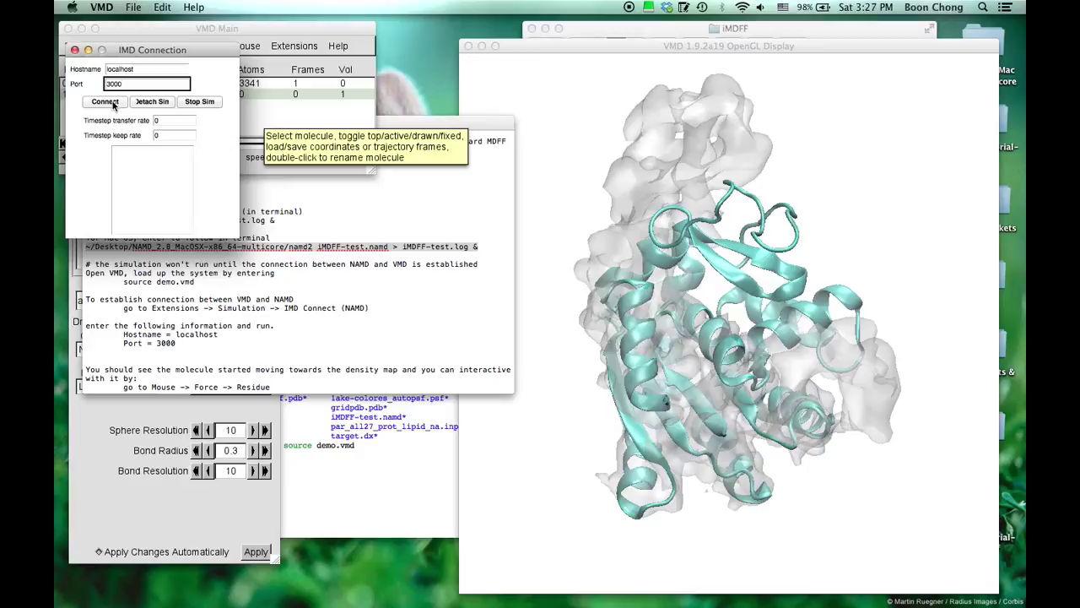
pyautogui.click(105, 102)
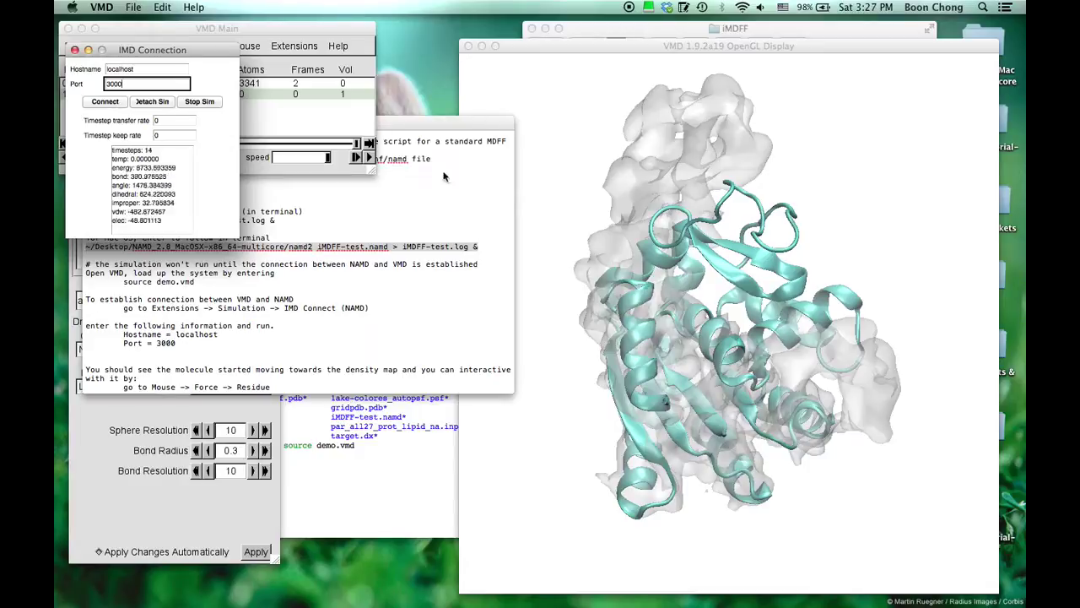
# Show the Licorice representation again alongside NewCartoon, and place the IMD status window beside the representations.
pyautogui.click(884, 174)
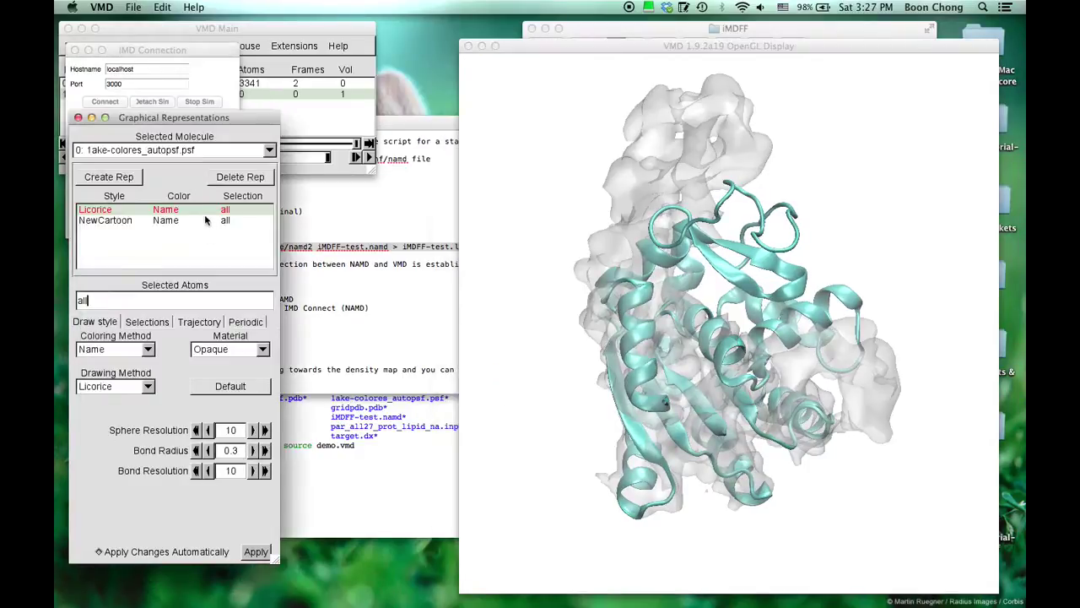
pyautogui.doubleClick(187, 210)
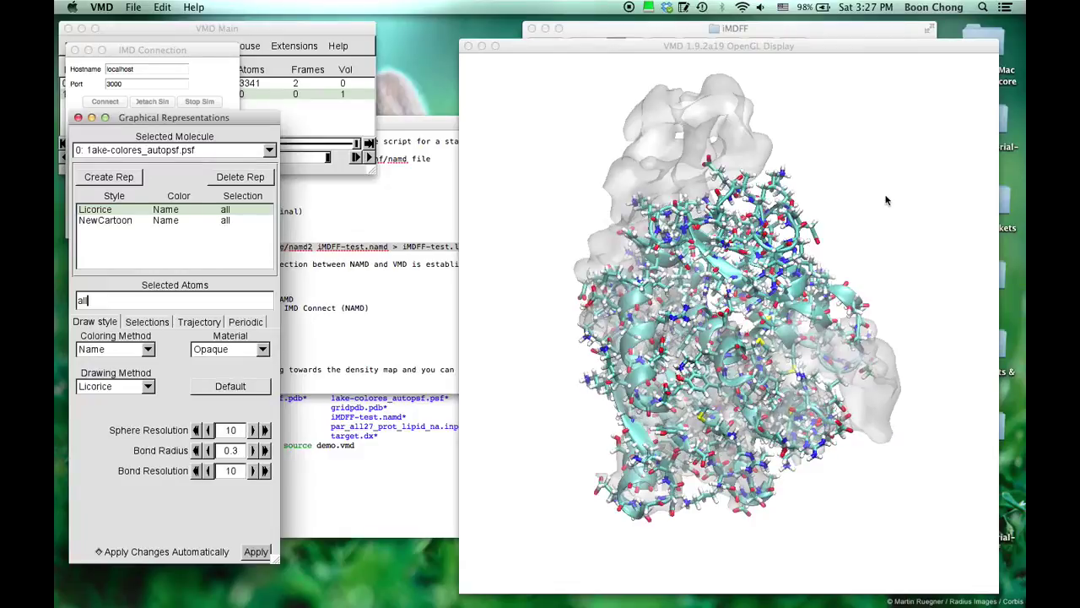
pyautogui.moveTo(213, 55); pyautogui.dragTo(437, 172)
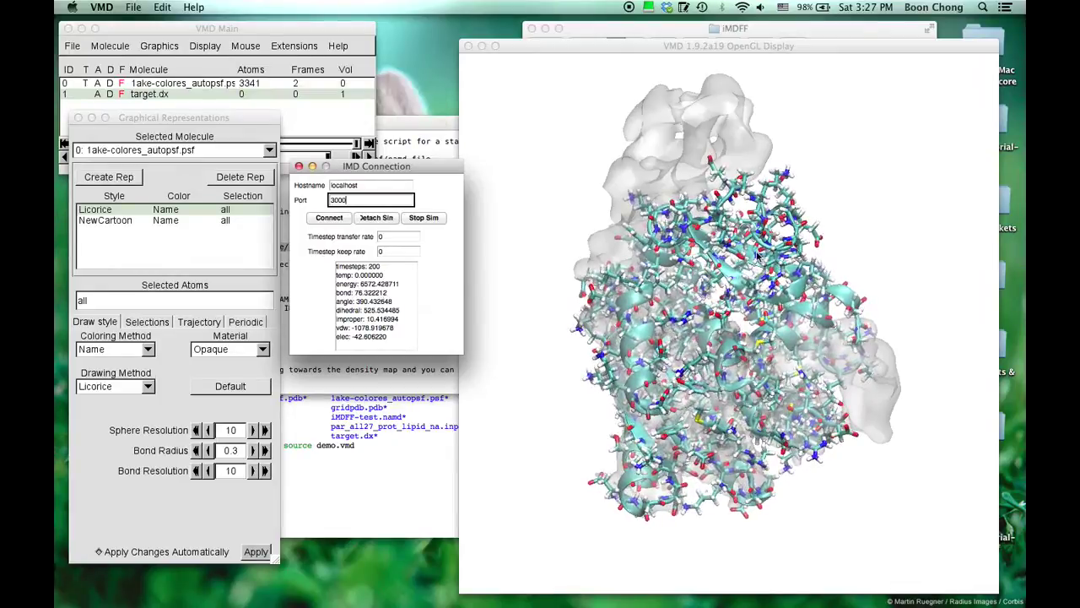
pyautogui.click(567, 230)
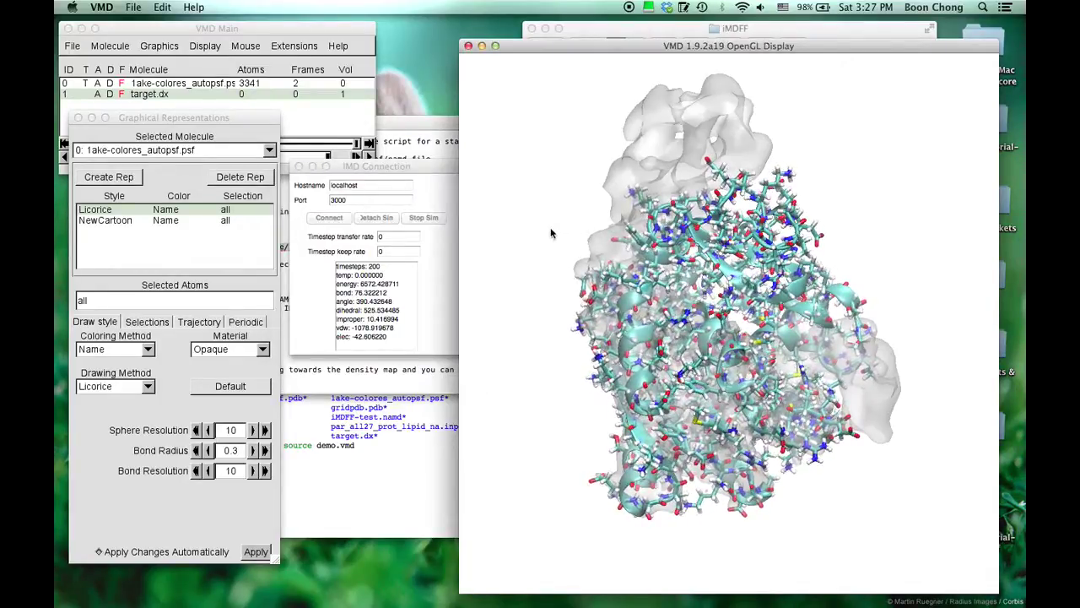
pyautogui.moveTo(552, 233); pyautogui.dragTo(521, 226)
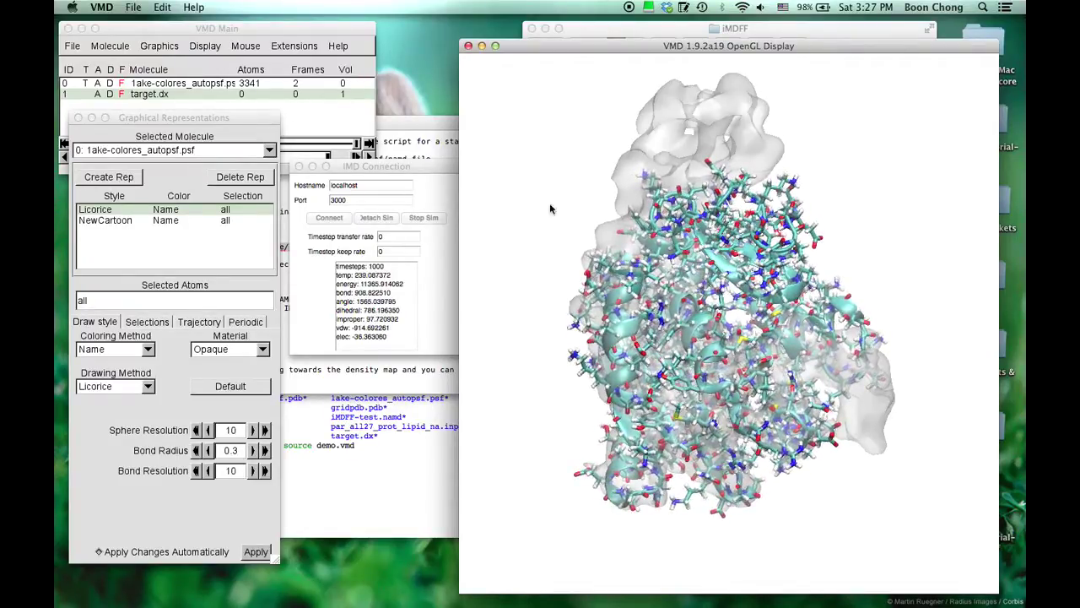
# Set the Mouse > Force mode to Residue.
pyautogui.click(245, 45)
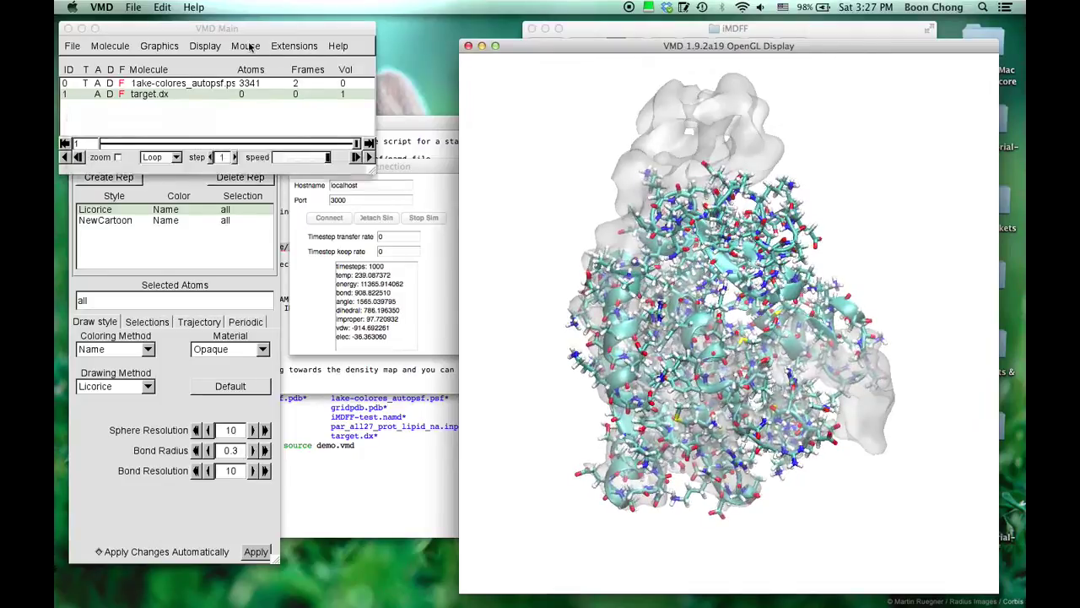
pyautogui.click(245, 45)
pyautogui.moveTo(297, 163)
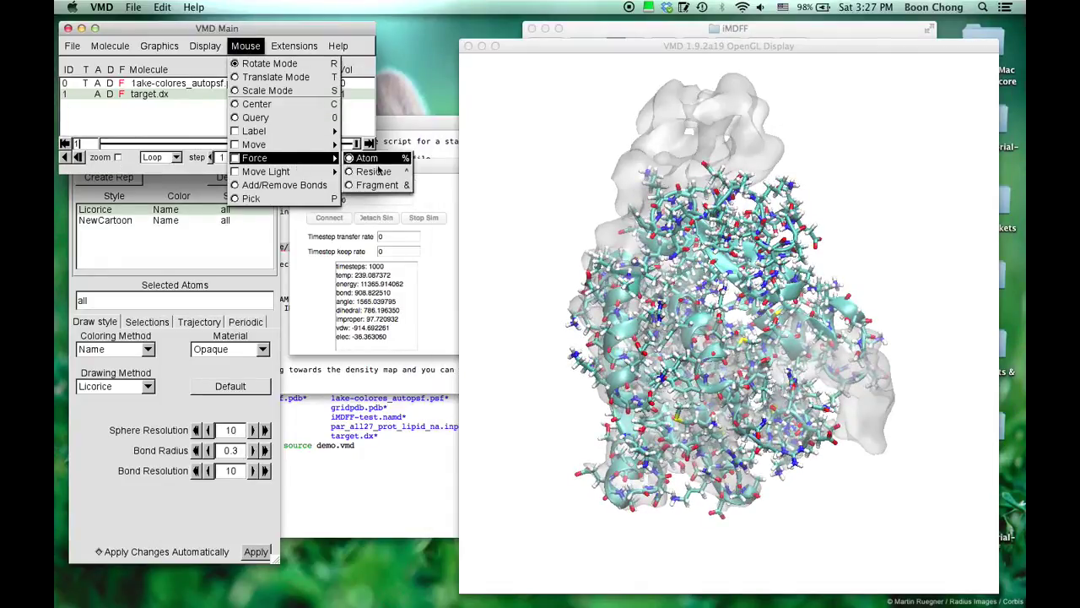
pyautogui.click(371, 172)
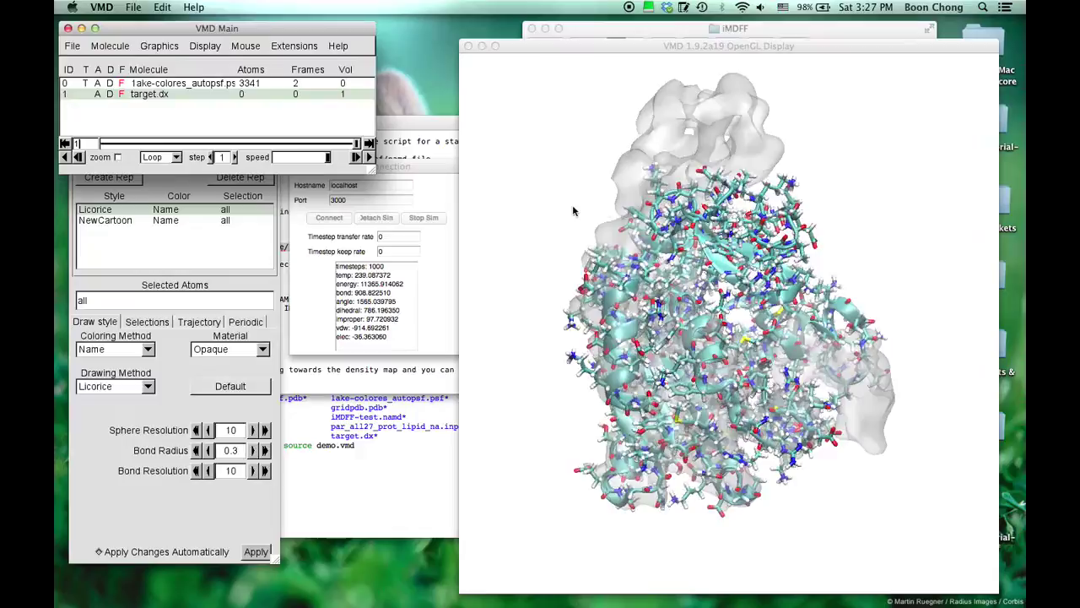
# Rotate the protein and density map into a working orientation.
pyautogui.click(566, 176)
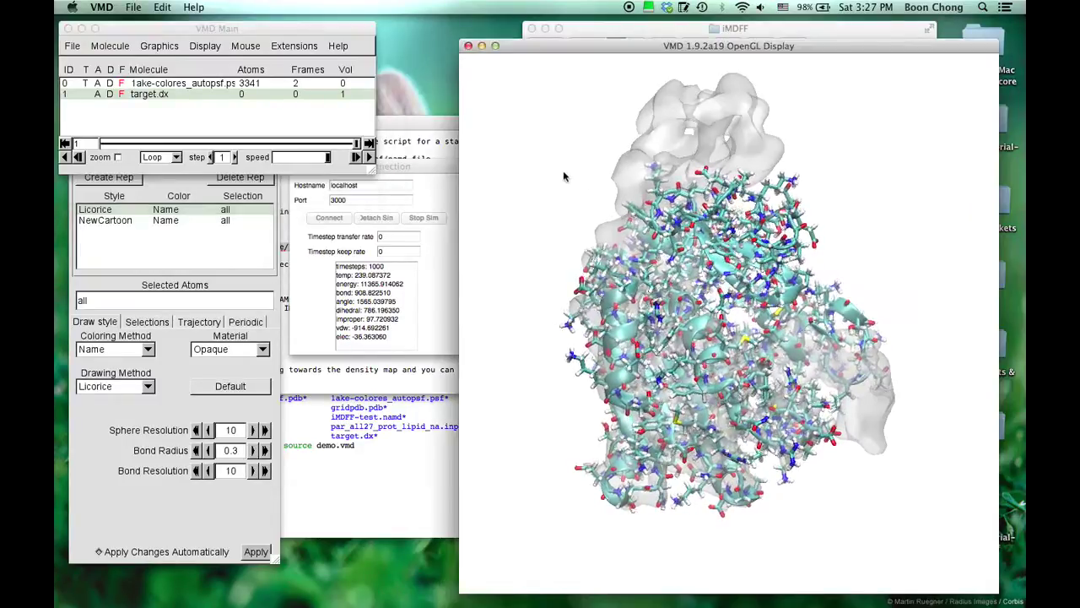
pyautogui.moveTo(567, 174); pyautogui.dragTo(448, 175)
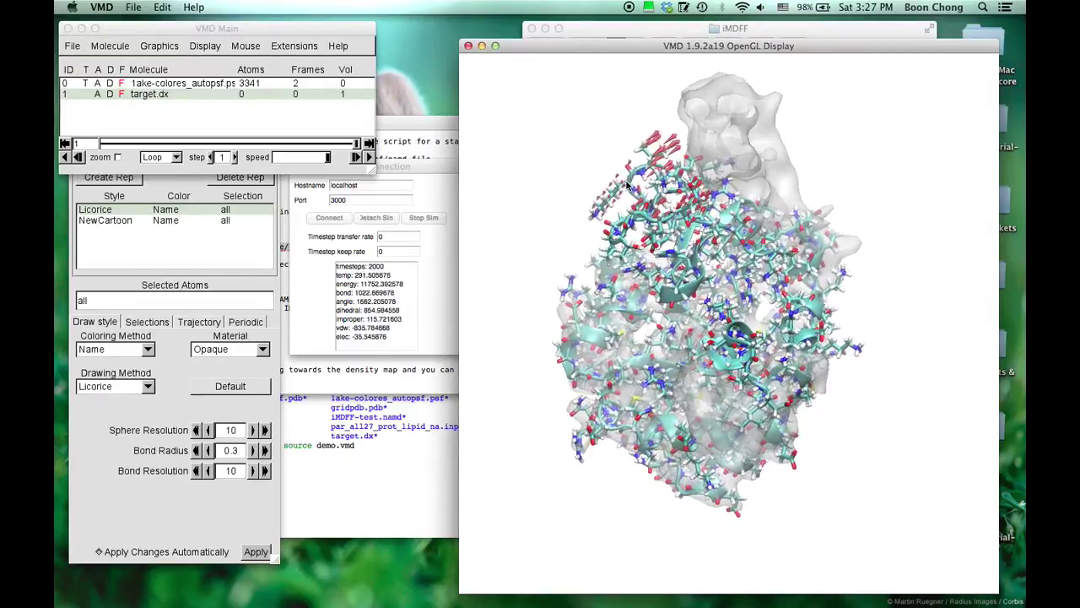
pyautogui.moveTo(591, 150); pyautogui.dragTo(777, 128)
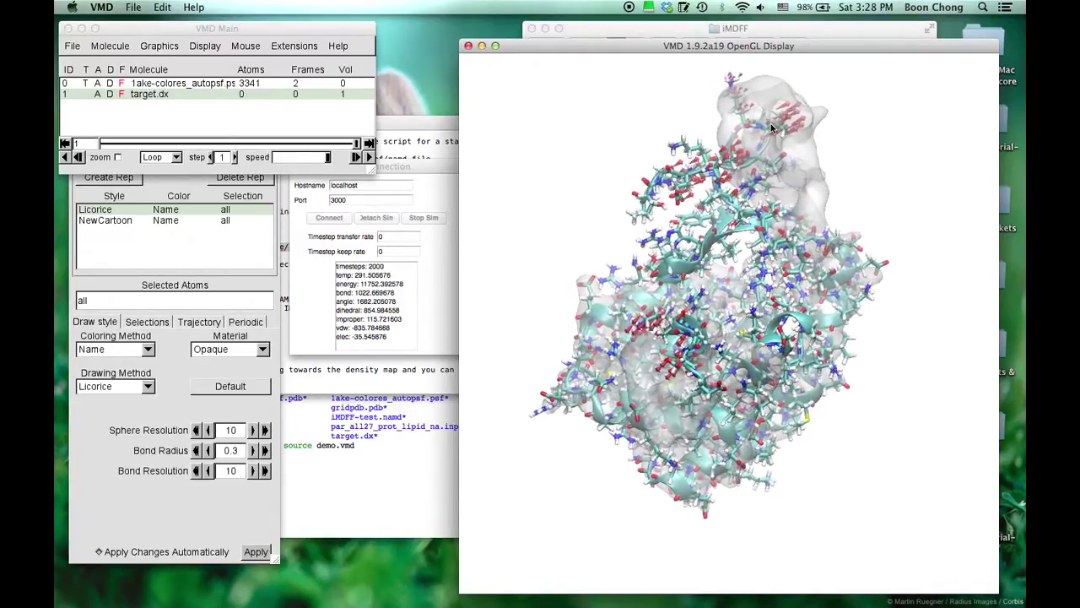
# Rotate the protein and map through several orientations, ending upright, as the run reaches timestep 5000.
pyautogui.moveTo(776, 128); pyautogui.dragTo(798, 89)
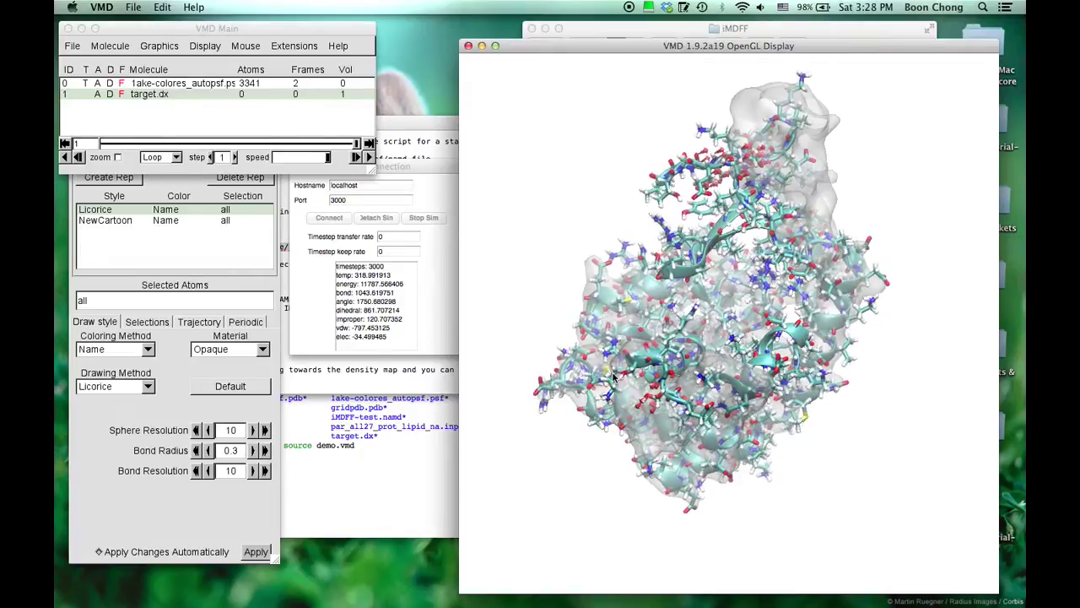
pyautogui.moveTo(528, 281); pyautogui.dragTo(675, 402)
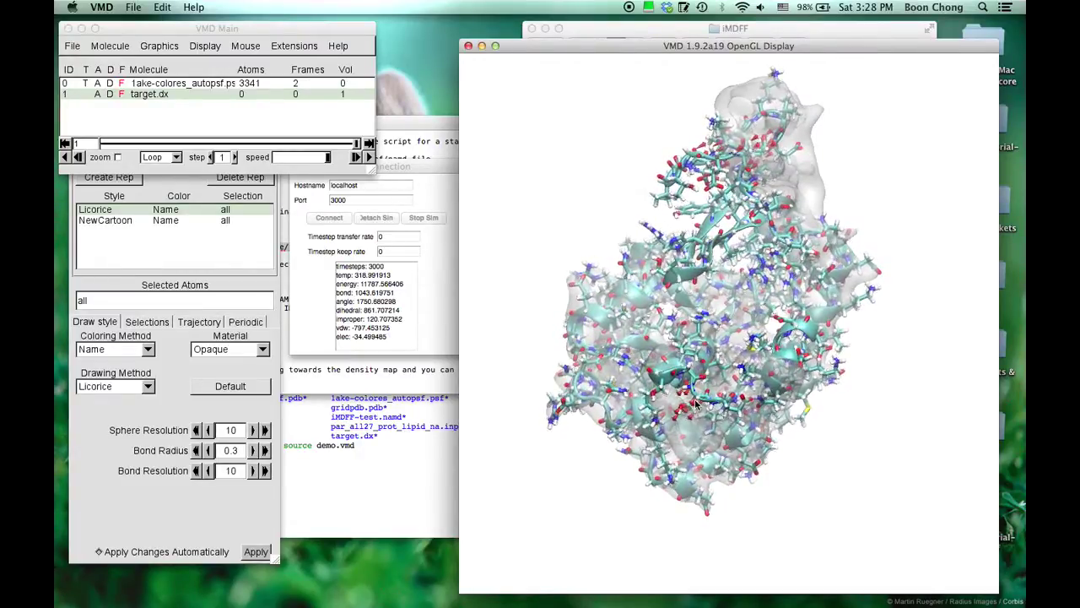
pyautogui.moveTo(544, 211); pyautogui.dragTo(638, 216)
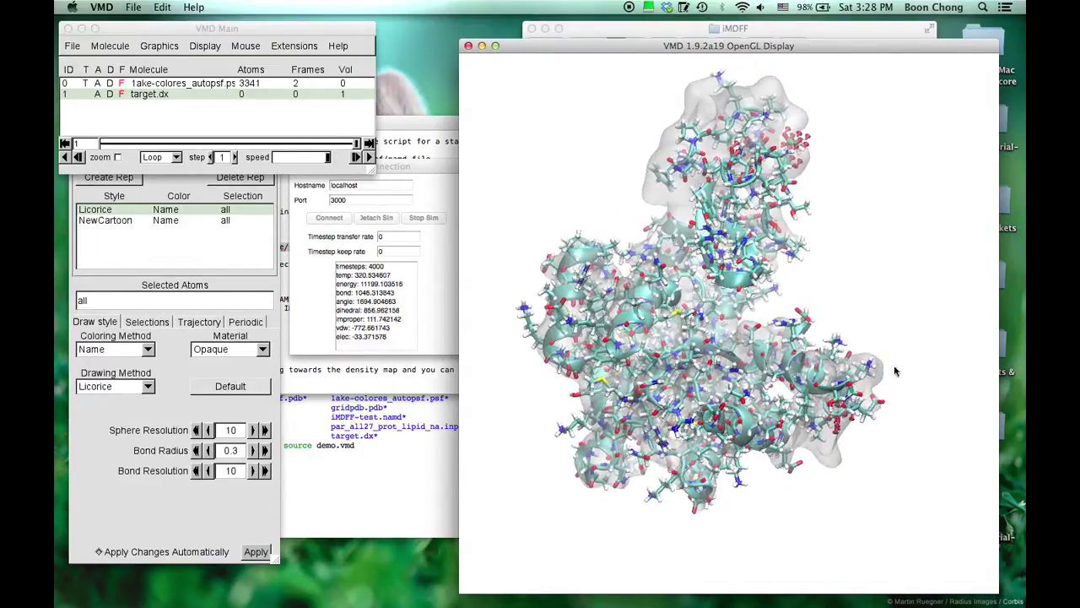
pyautogui.moveTo(835, 422); pyautogui.dragTo(627, 186)
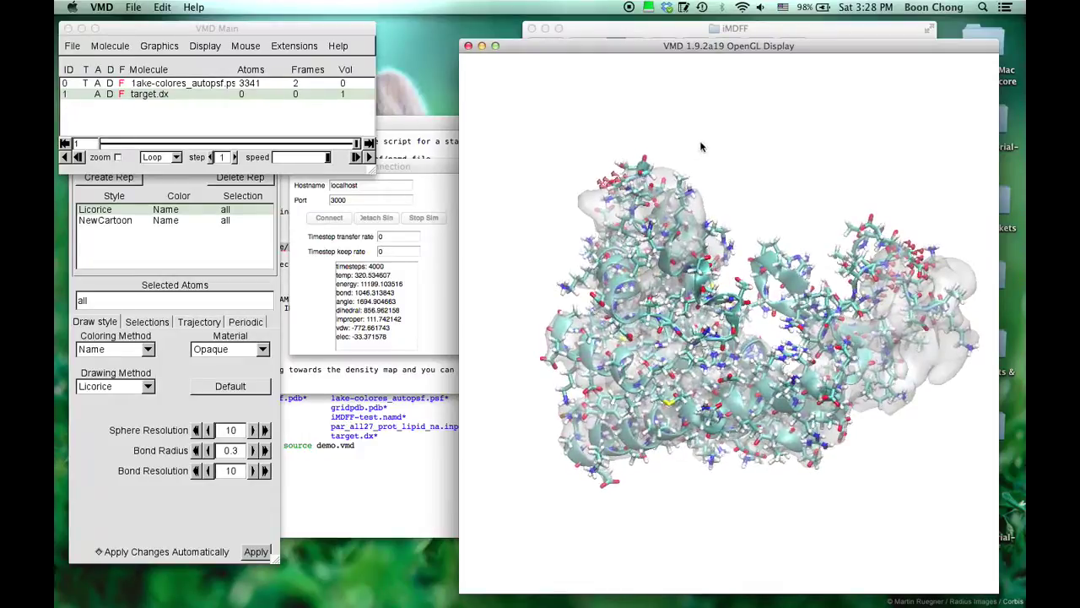
pyautogui.moveTo(702, 144); pyautogui.dragTo(844, 397)
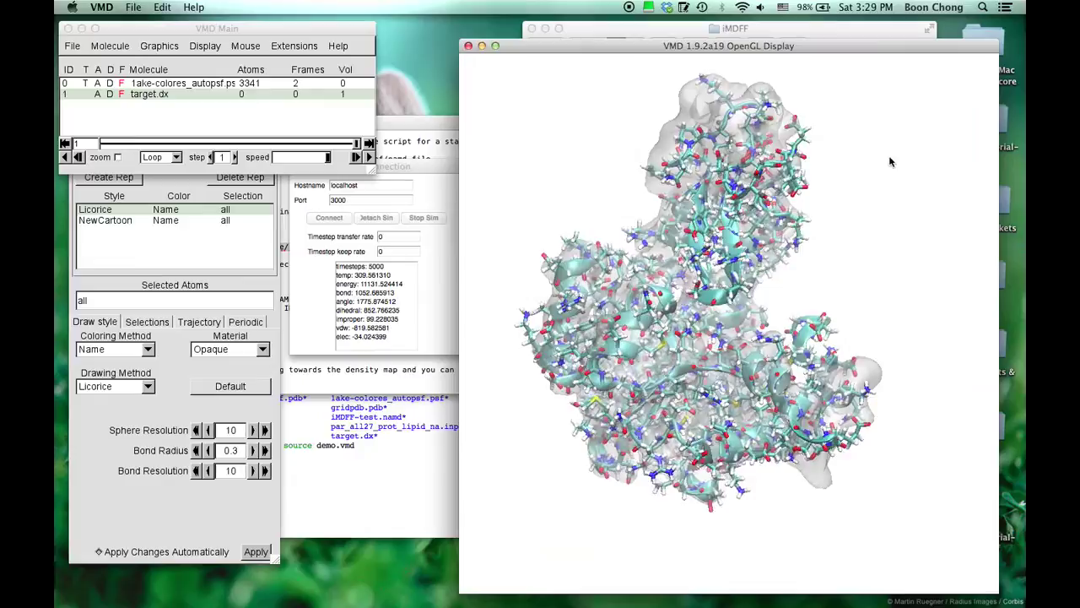
pyautogui.moveTo(844, 167); pyautogui.dragTo(886, 149)
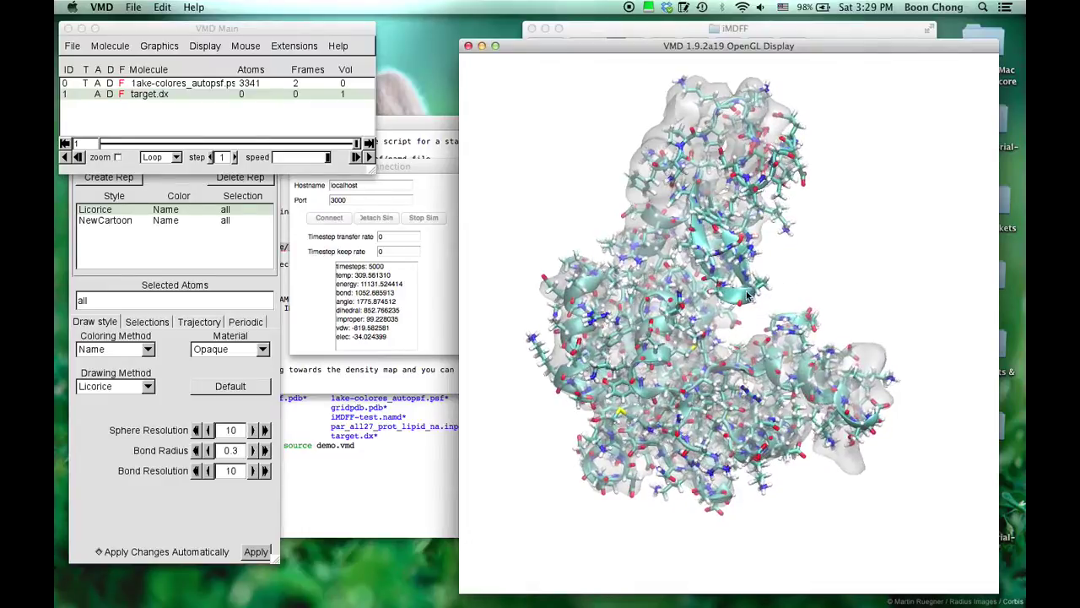
# Pull protein residues up and right into the empty density, then turn the molecule to check the fit.
pyautogui.moveTo(784, 286); pyautogui.dragTo(843, 250)
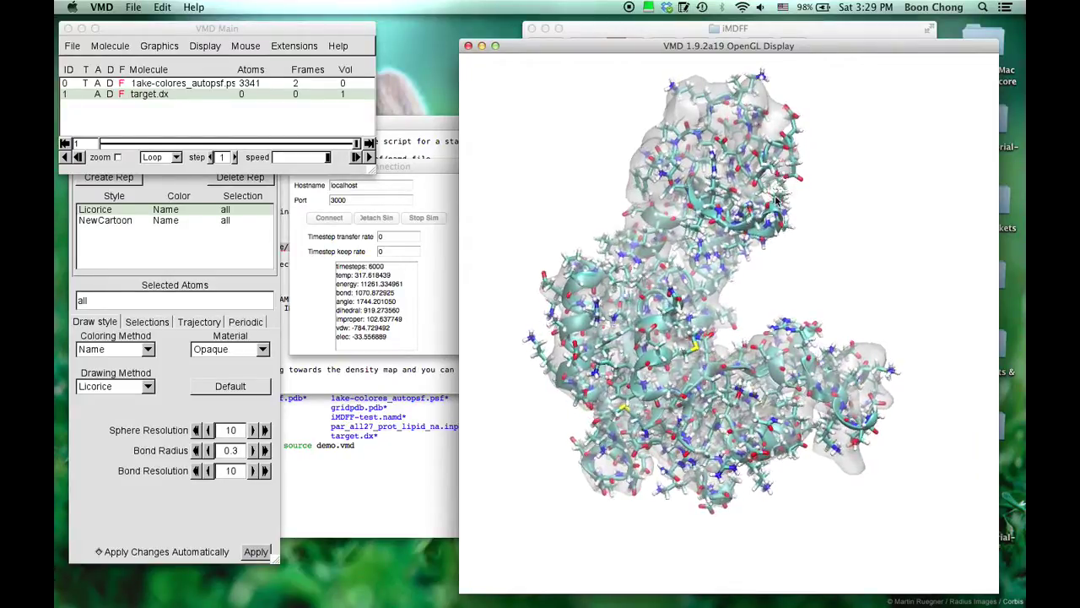
pyautogui.moveTo(850, 223); pyautogui.dragTo(889, 225)
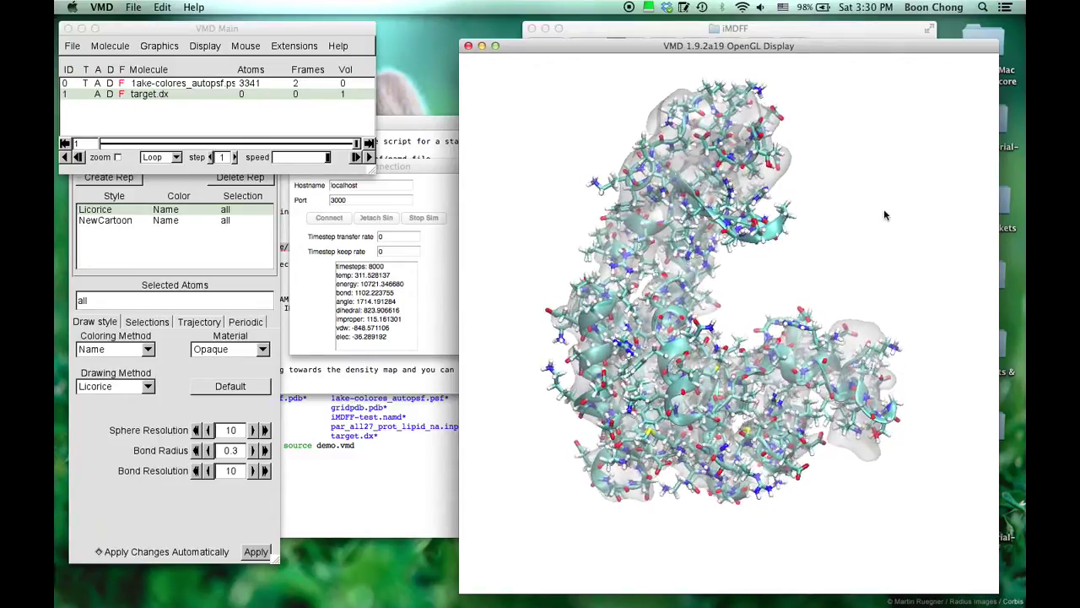
# Give the molecule a slight vertical-axis turn and bring the IMD Connection window to the front.
pyautogui.moveTo(851, 223)
pyautogui.mouseDown()
pyautogui.moveTo(833, 224)
pyautogui.moveTo(854, 222)
pyautogui.mouseUp()
pyautogui.click(436, 197)
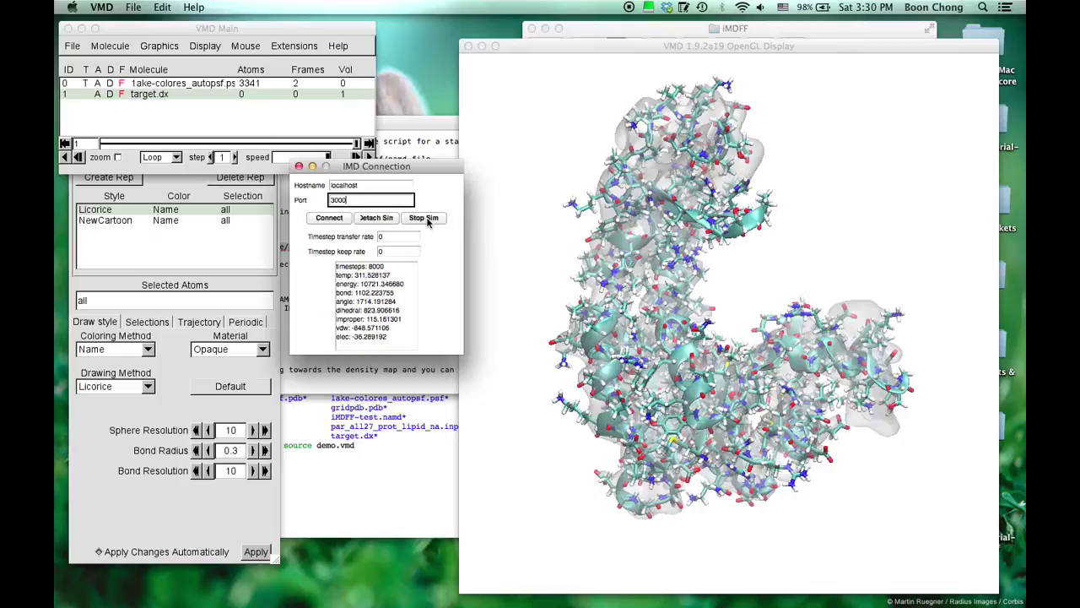
# Preview iMDFF-test.log, .dcd, .restart.coor and .restart.xsc.old in the iMDFF folder, then return to VMD.
pyautogui.click(602, 30)
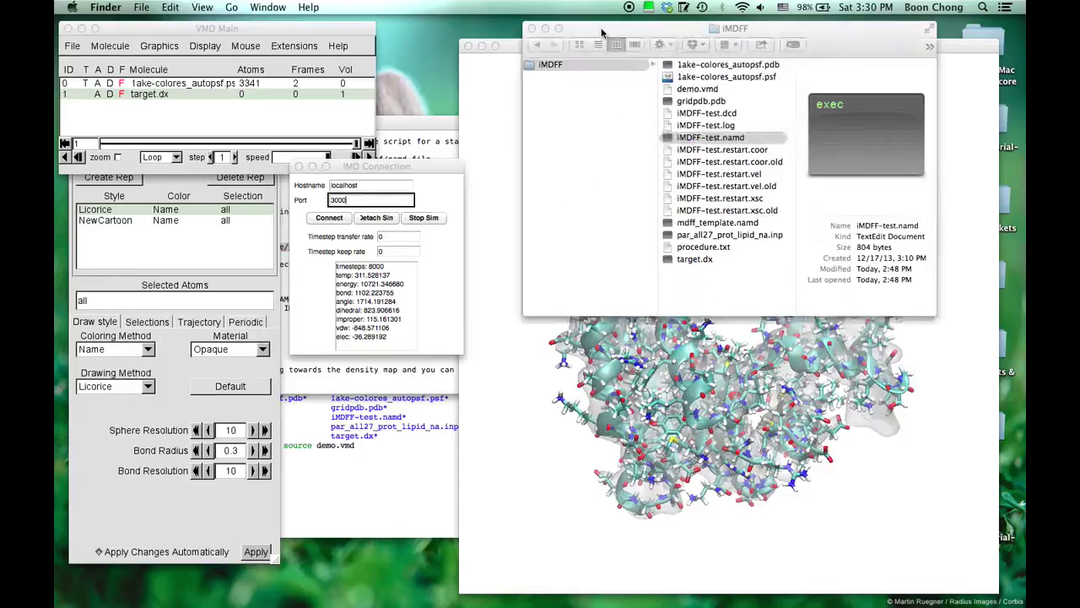
pyautogui.click(735, 127)
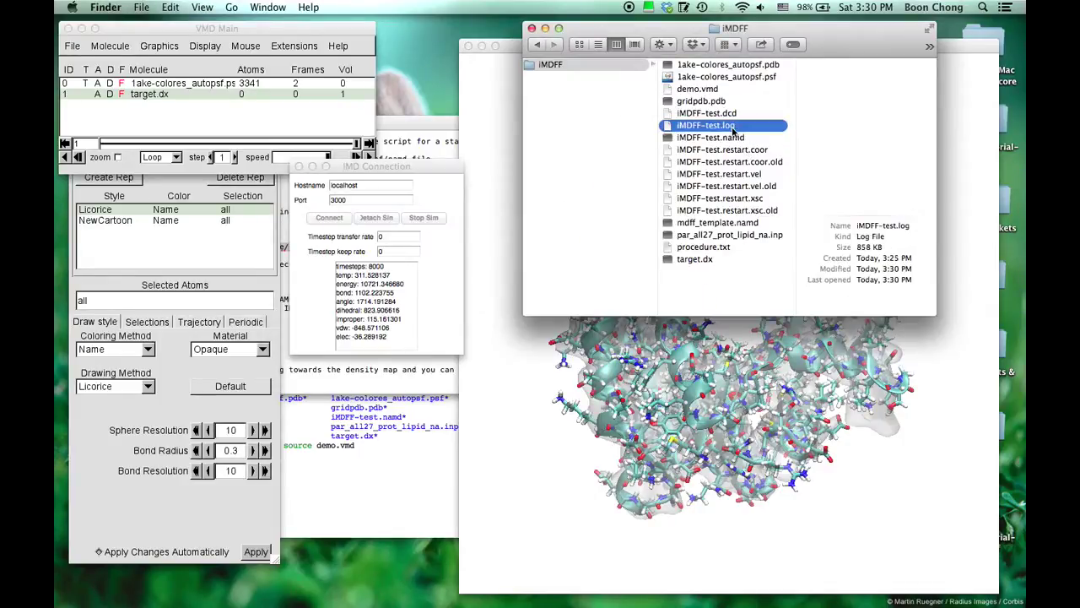
pyautogui.click(731, 114)
pyautogui.click(736, 127)
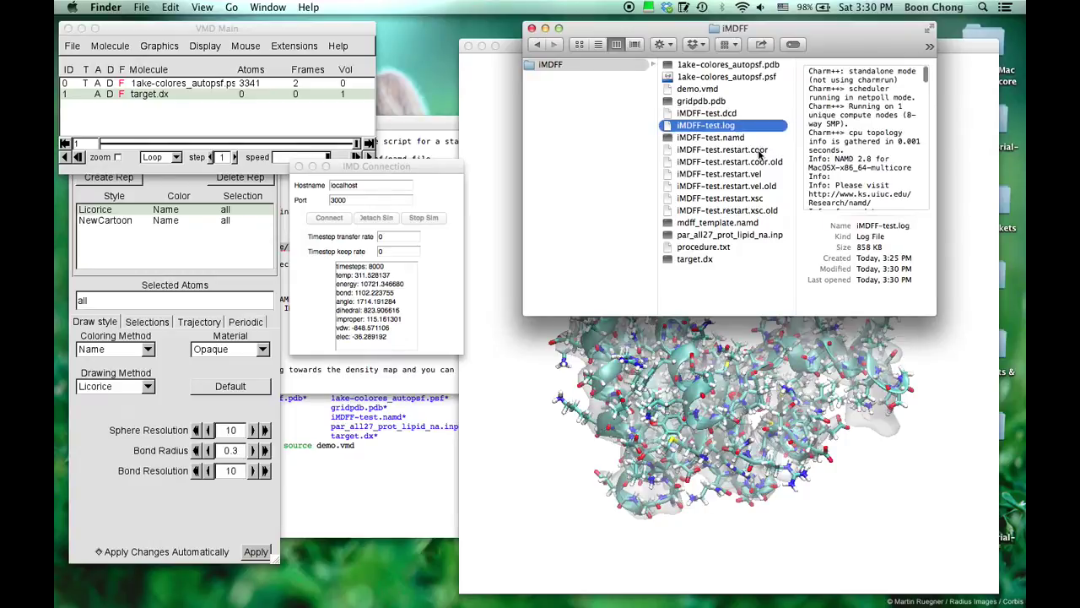
pyautogui.click(761, 152)
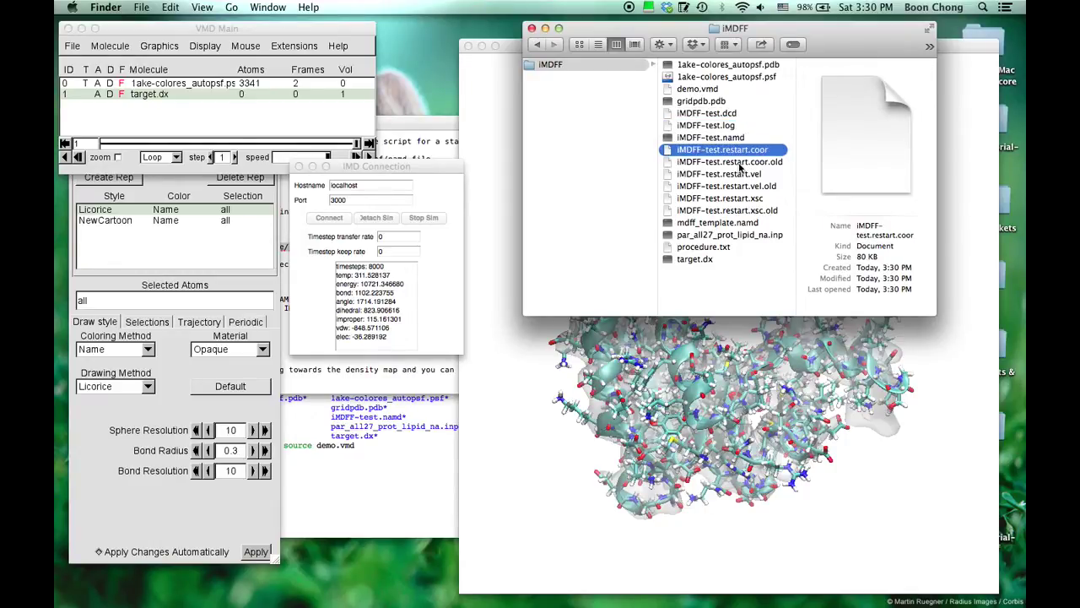
pyautogui.click(734, 211)
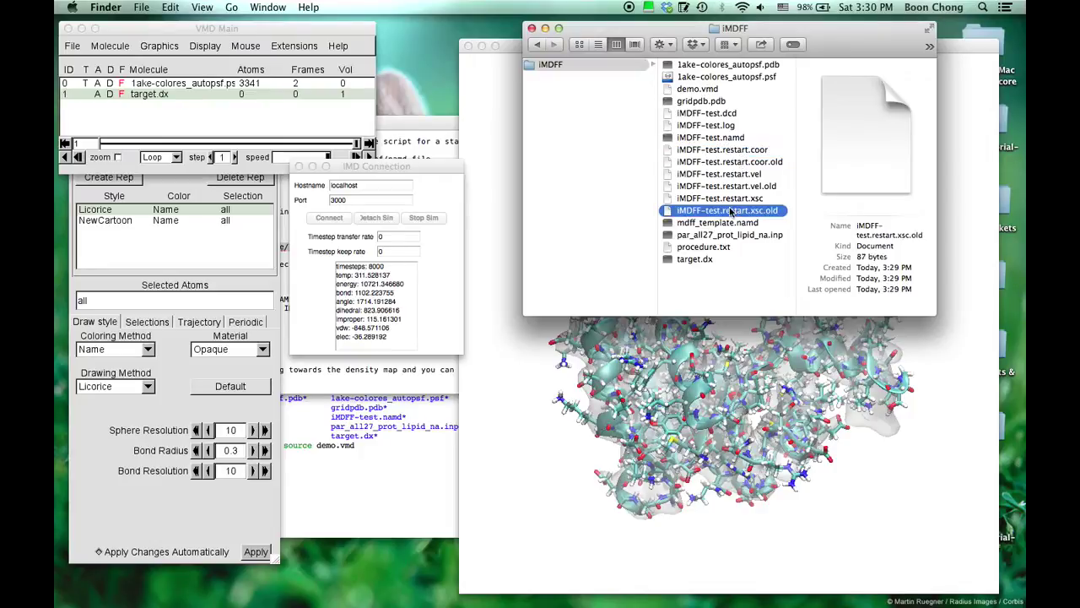
pyautogui.click(512, 383)
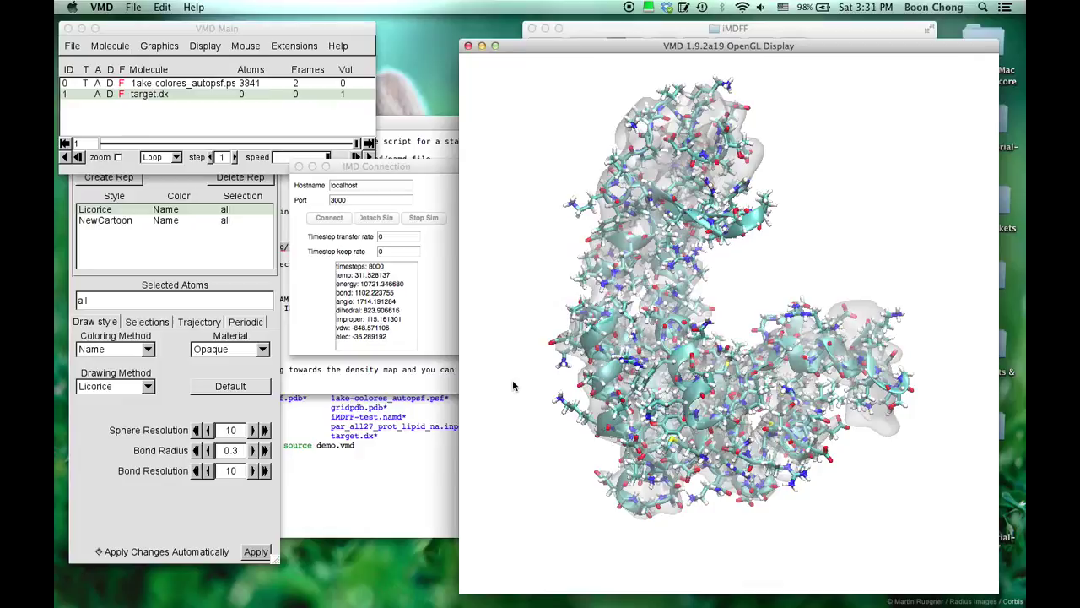
# Turn the fitted 1ake protein sideways within the target.dx density map.
pyautogui.moveTo(545, 284)
pyautogui.mouseDown()
pyautogui.moveTo(566, 276)
pyautogui.moveTo(501, 282)
pyautogui.moveTo(563, 284)
pyautogui.mouseUp()
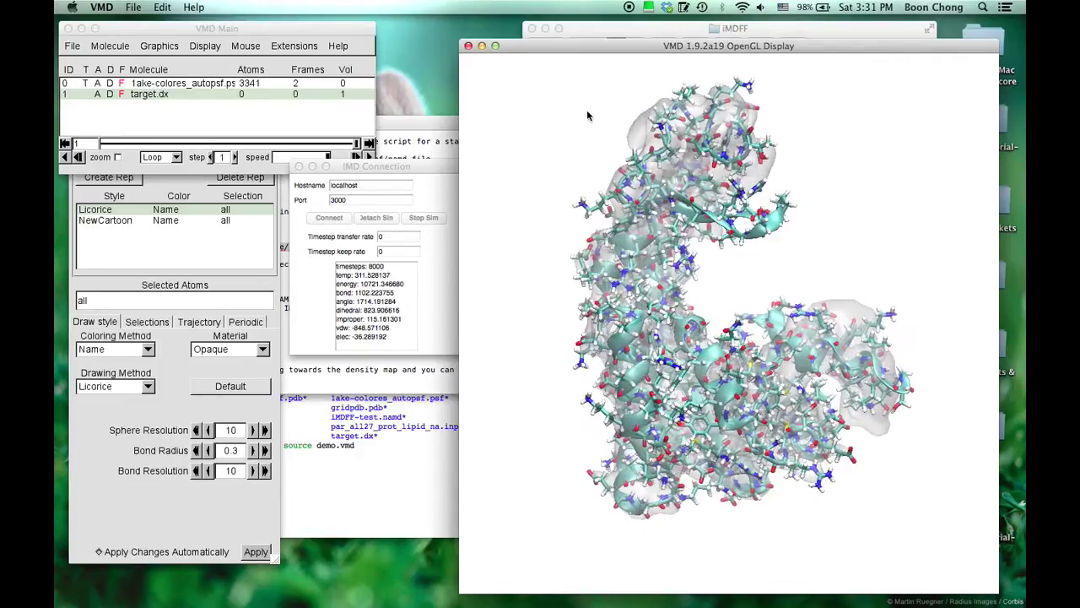